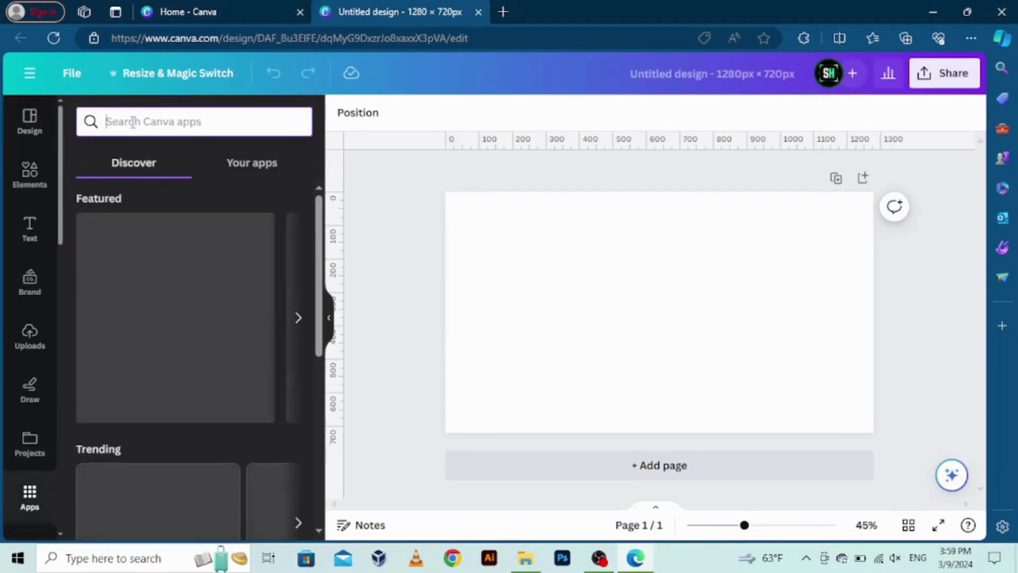
# Step: Find and open the TypeGradient app, and replace its main text with CANVA
pyautogui.write('TYPE')
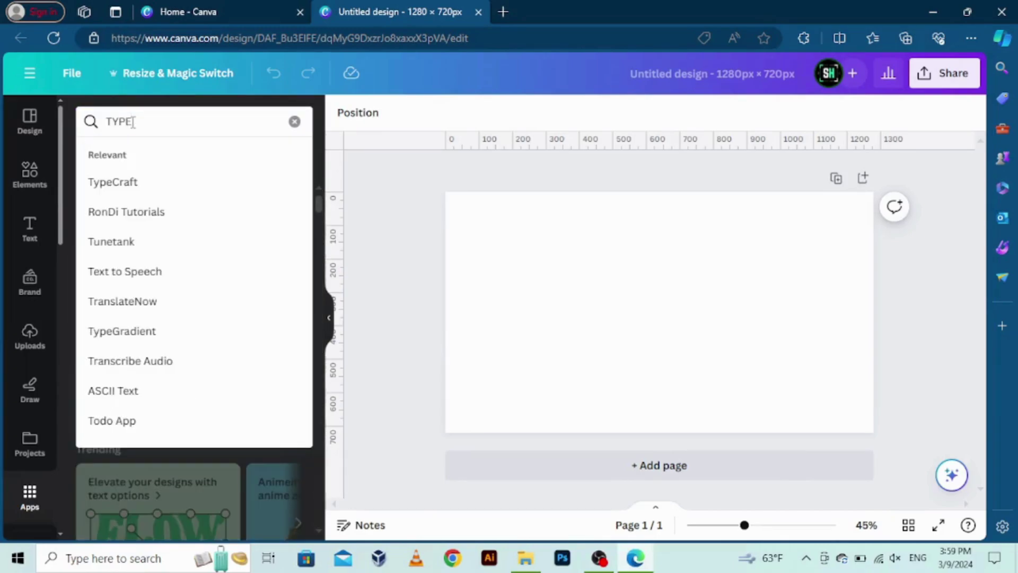
pyautogui.write('GRA')
pyautogui.click(139, 183)
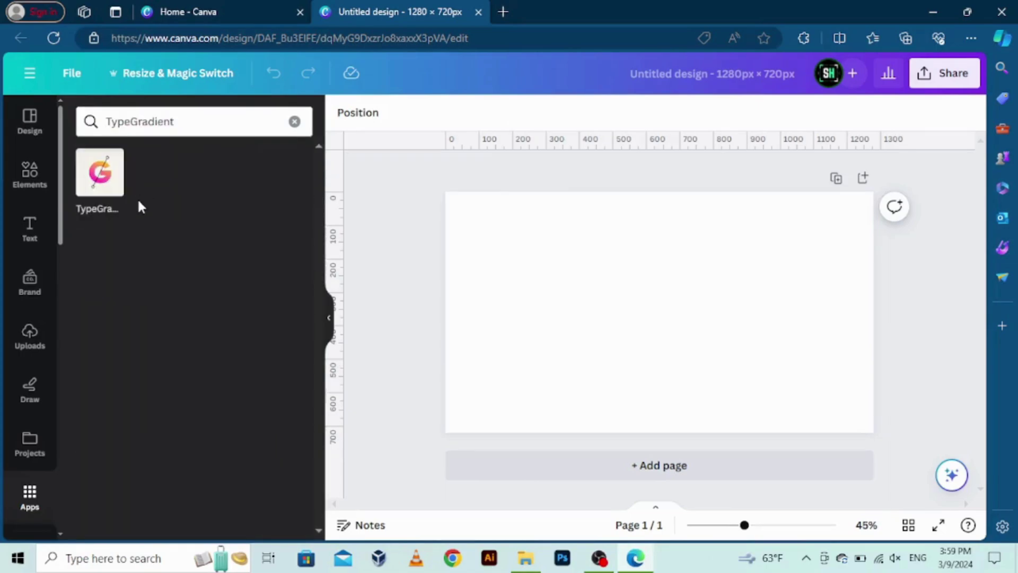
pyautogui.click(95, 175)
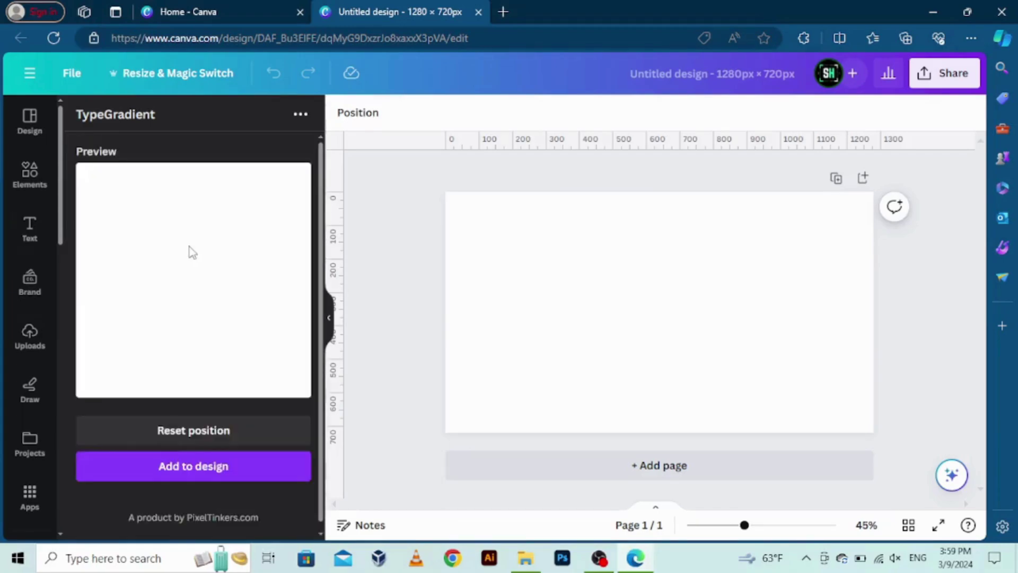
pyautogui.moveTo(181, 237); pyautogui.dragTo(71, 172)
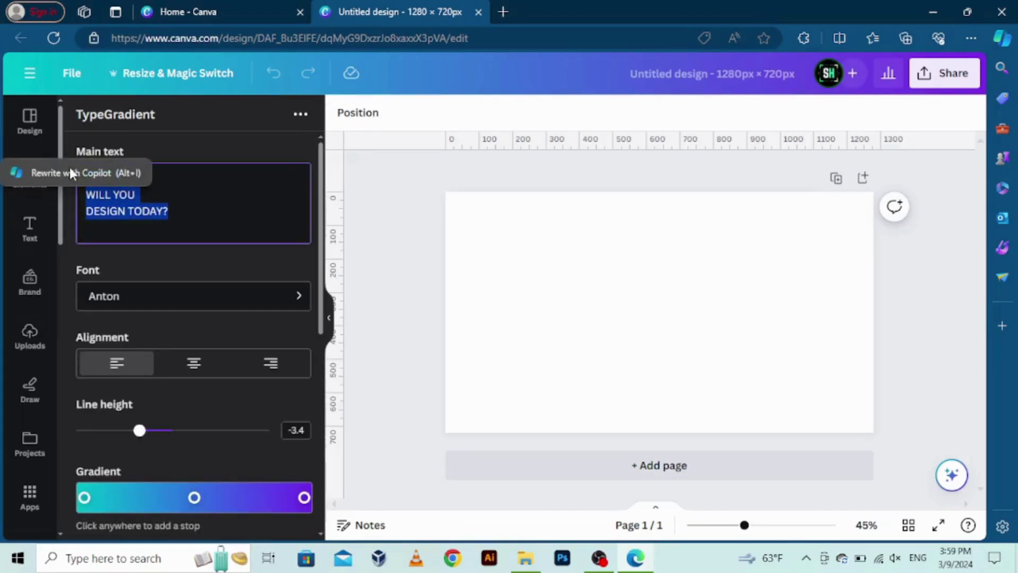
pyautogui.write('CANVA')
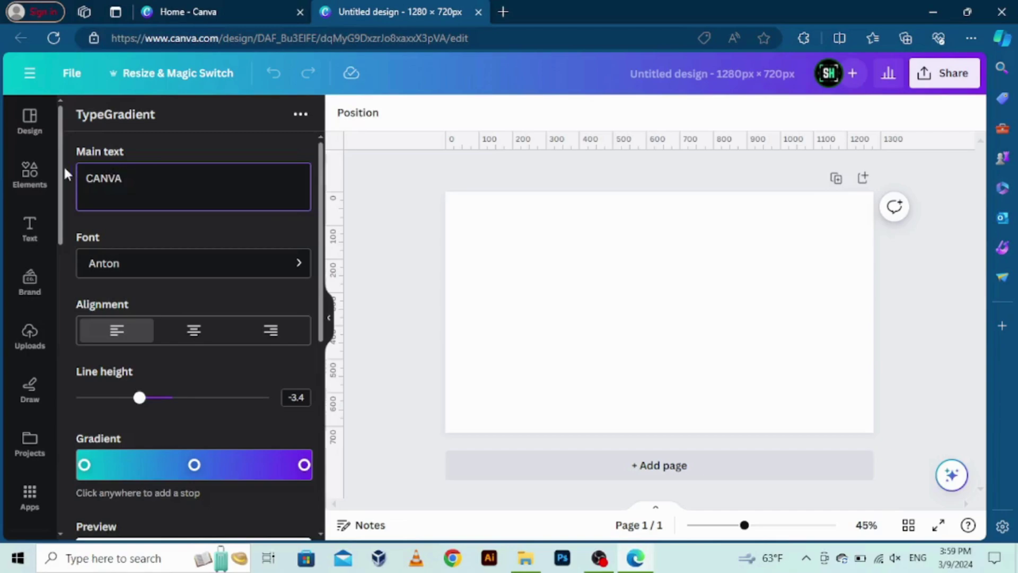
# Step: Change the last stop of the text gradient to golden yellow
pyautogui.click(304, 466)
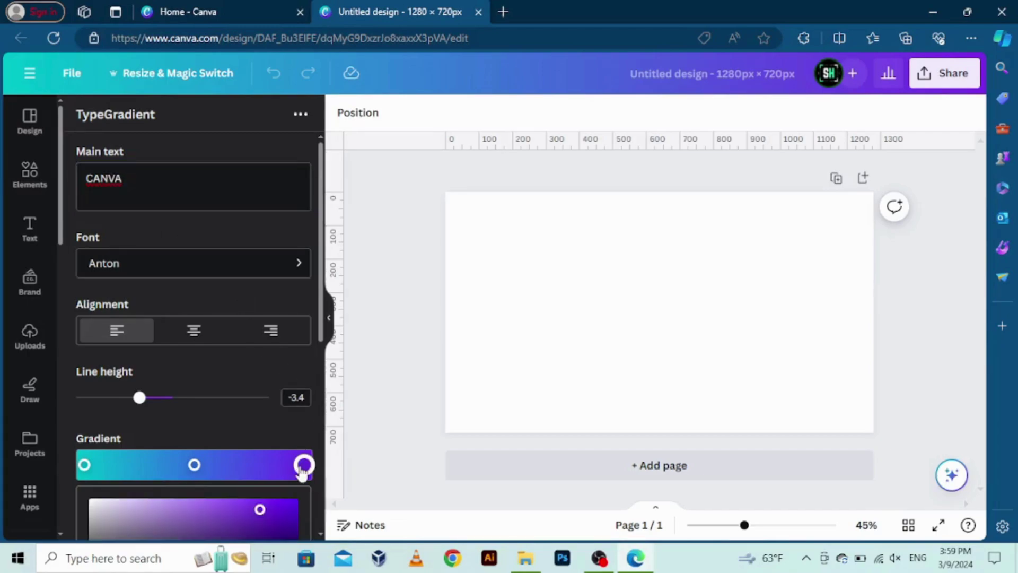
pyautogui.scroll(-3, 302, 448)
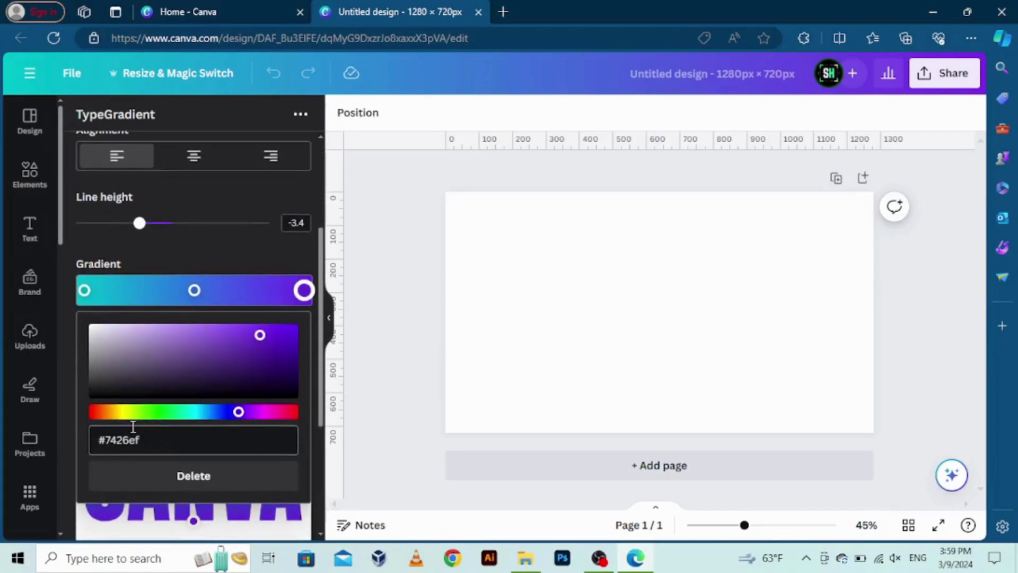
pyautogui.click(121, 413)
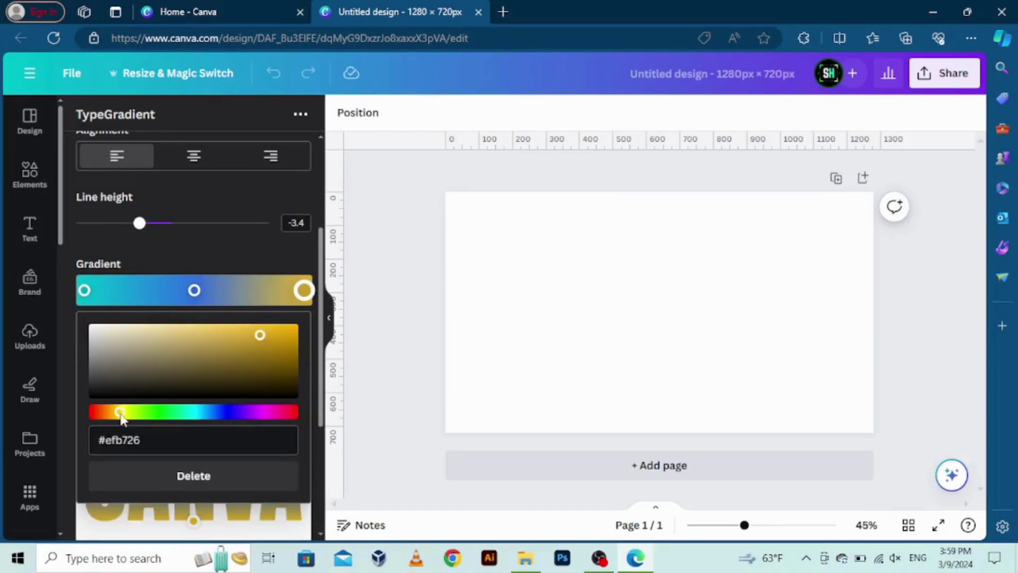
pyautogui.moveTo(279, 339); pyautogui.dragTo(297, 324)
pyautogui.click(215, 451)
pyautogui.scroll(-1, 214, 451)
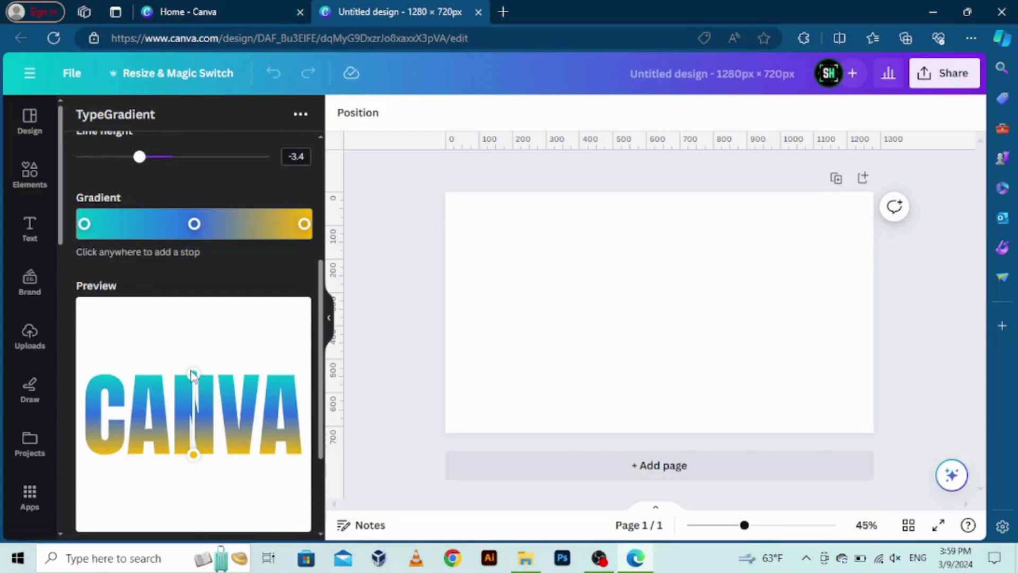
# Step: Move the gradient's start point down to the middle of the letters and add the CANVA text to the design
pyautogui.moveTo(194, 376); pyautogui.dragTo(194, 419)
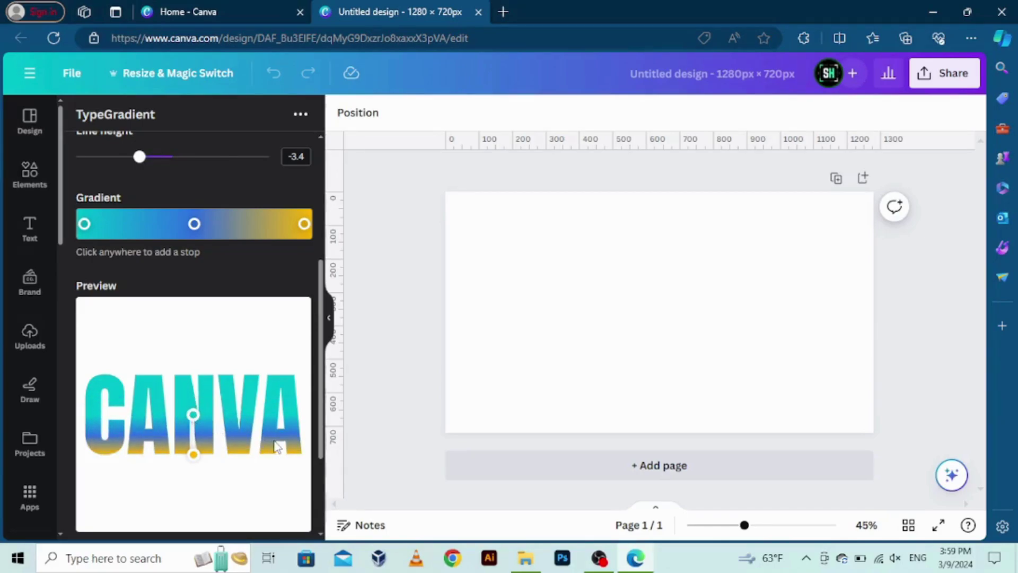
pyautogui.scroll(-3, 277, 447)
pyautogui.click(244, 455)
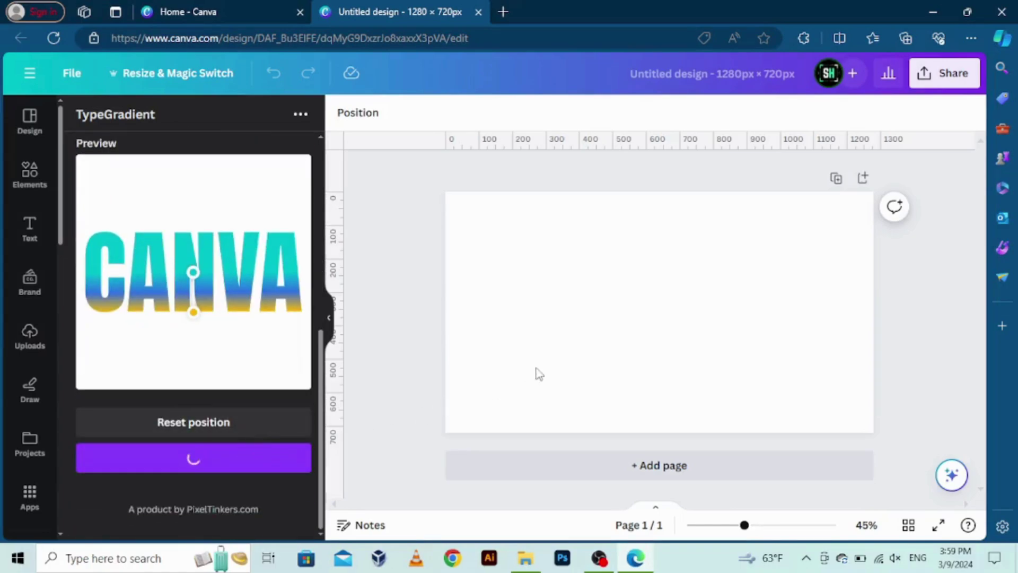
# Step: Enlarge the CANVA gradient text to about 1000 px wide and centre it on the page
pyautogui.moveTo(670, 322); pyautogui.dragTo(577, 379)
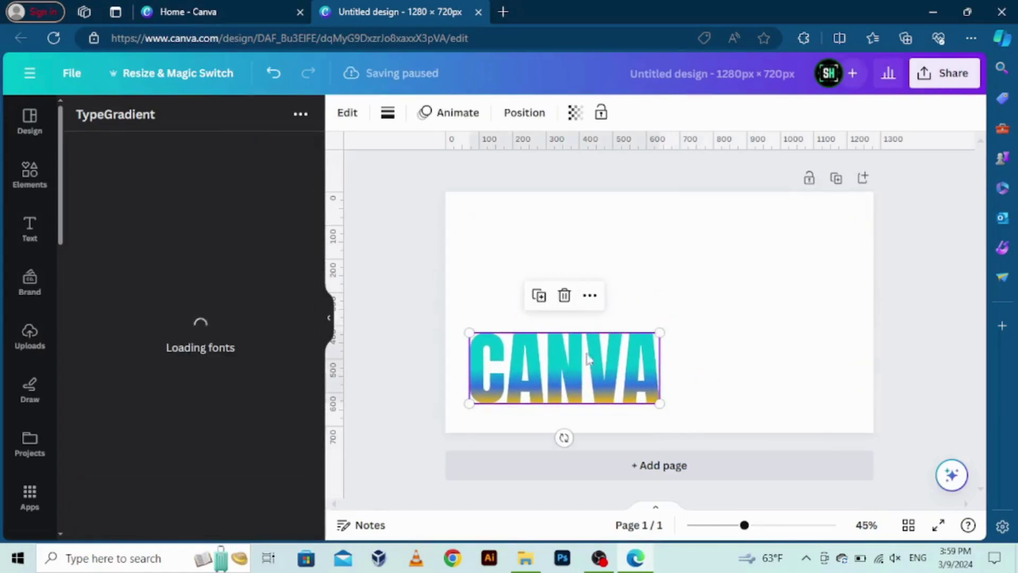
pyautogui.moveTo(659, 332); pyautogui.dragTo(837, 223)
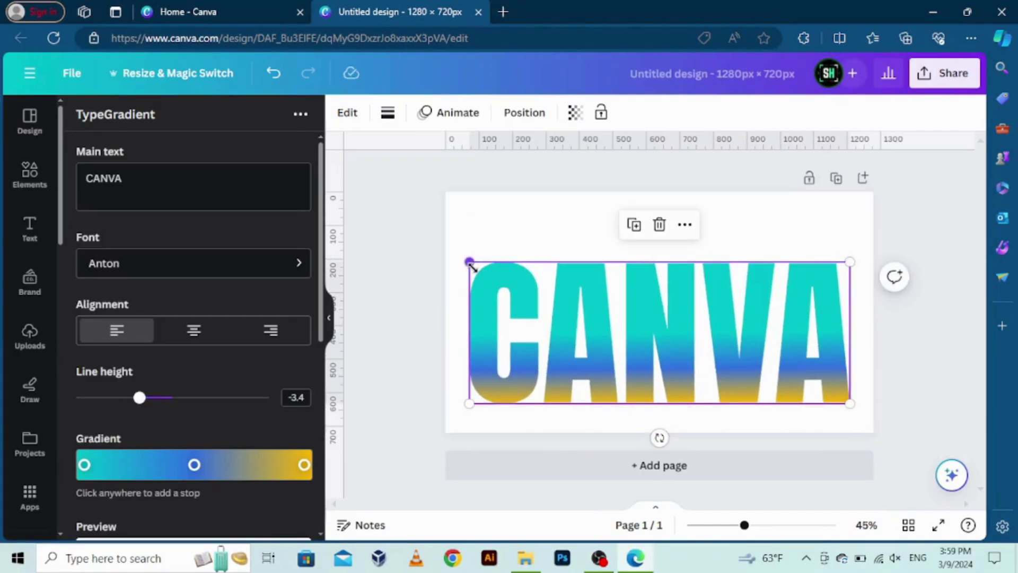
pyautogui.moveTo(467, 262); pyautogui.dragTo(445, 253)
pyautogui.moveTo(861, 254); pyautogui.dragTo(778, 277)
pyautogui.moveTo(650, 376); pyautogui.dragTo(684, 340)
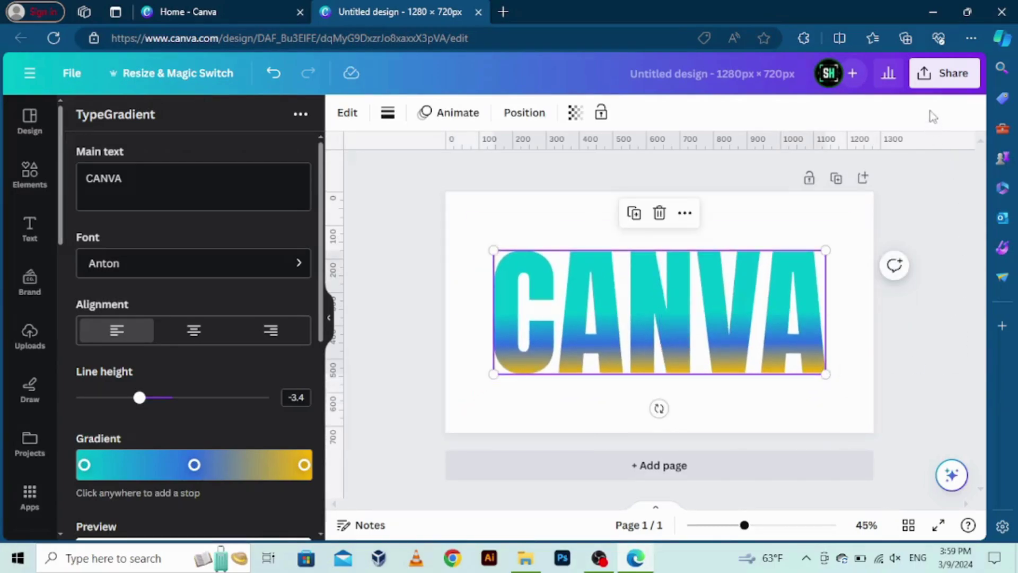
# Step: Download the design as a PNG with a transparent background
pyautogui.click(926, 72)
pyautogui.click(748, 461)
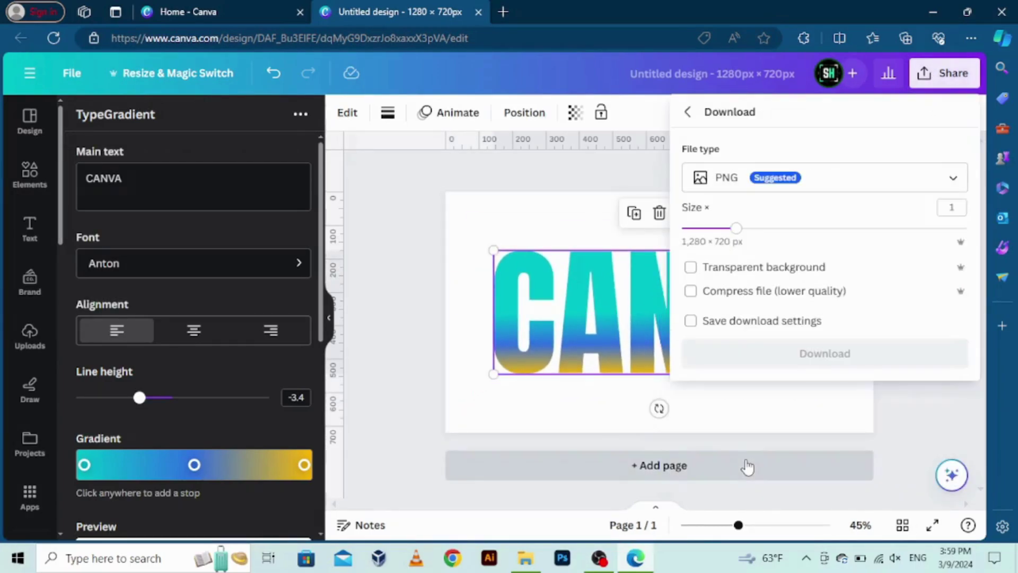
pyautogui.click(690, 267)
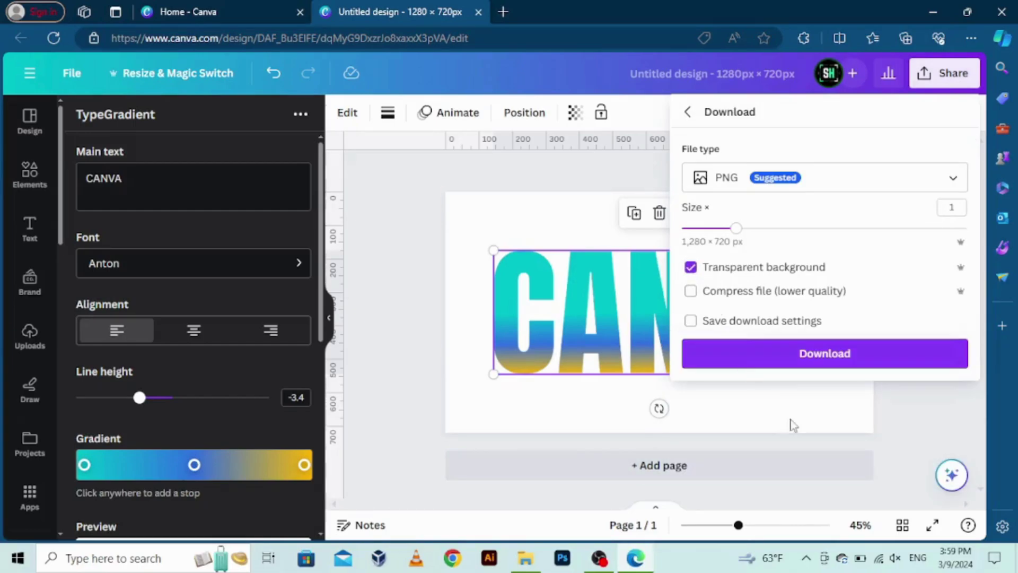
pyautogui.click(811, 364)
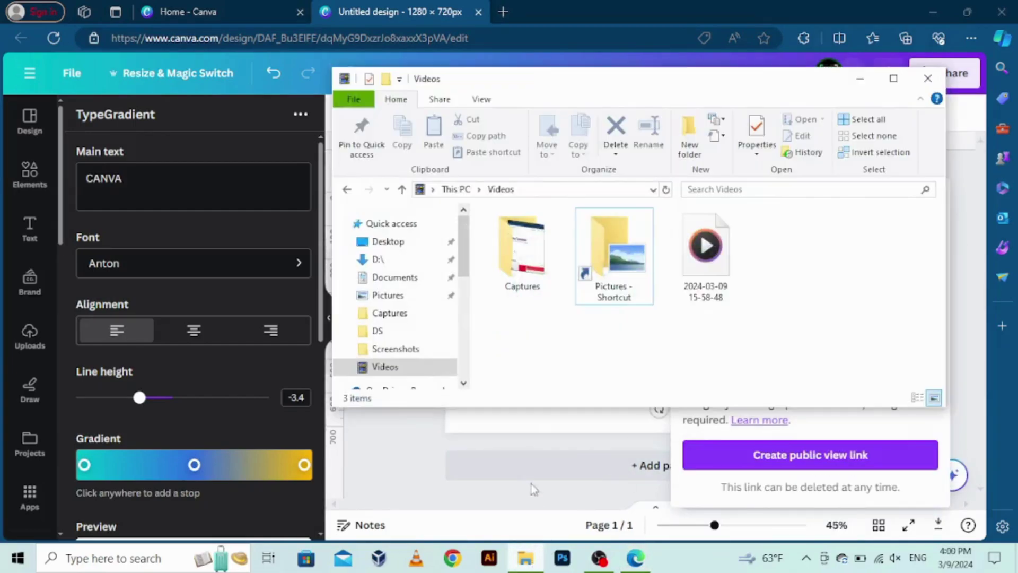
# Step: Upload the downloaded Untitled design PNG from the D:\ drive to the Canva uploads
pyautogui.click(378, 264)
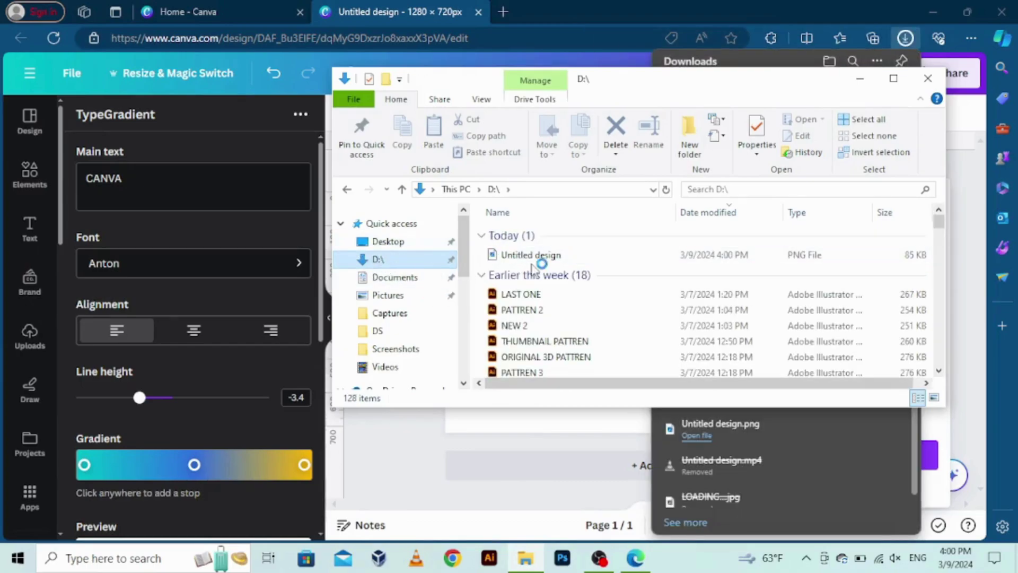
pyautogui.click(551, 258)
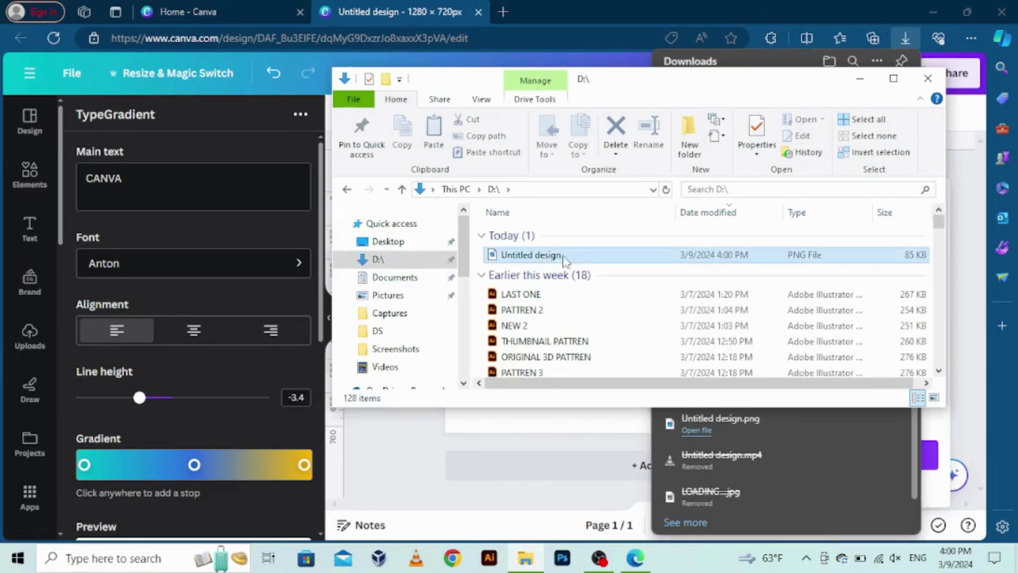
pyautogui.moveTo(539, 263); pyautogui.dragTo(177, 358)
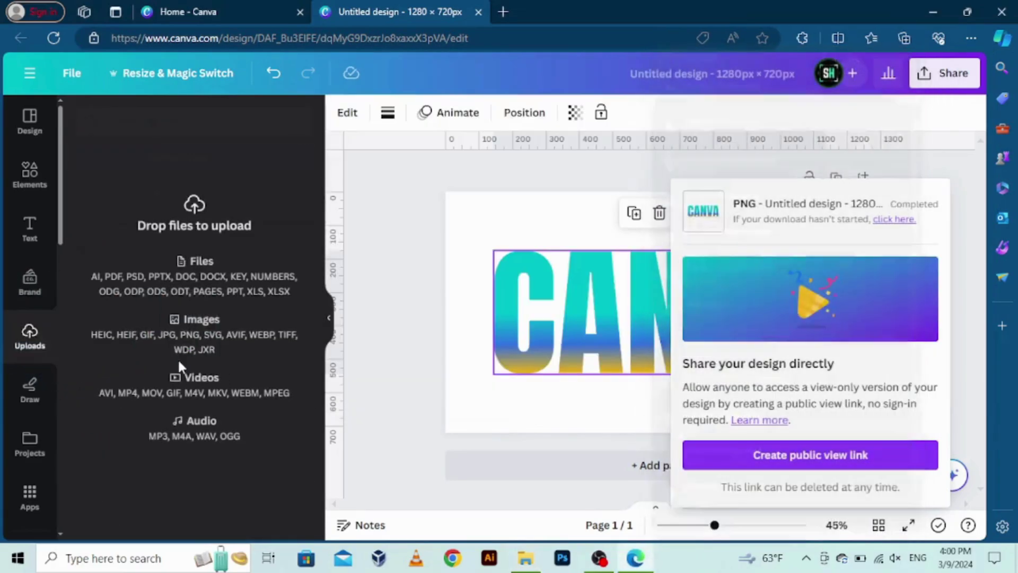
pyautogui.click(395, 379)
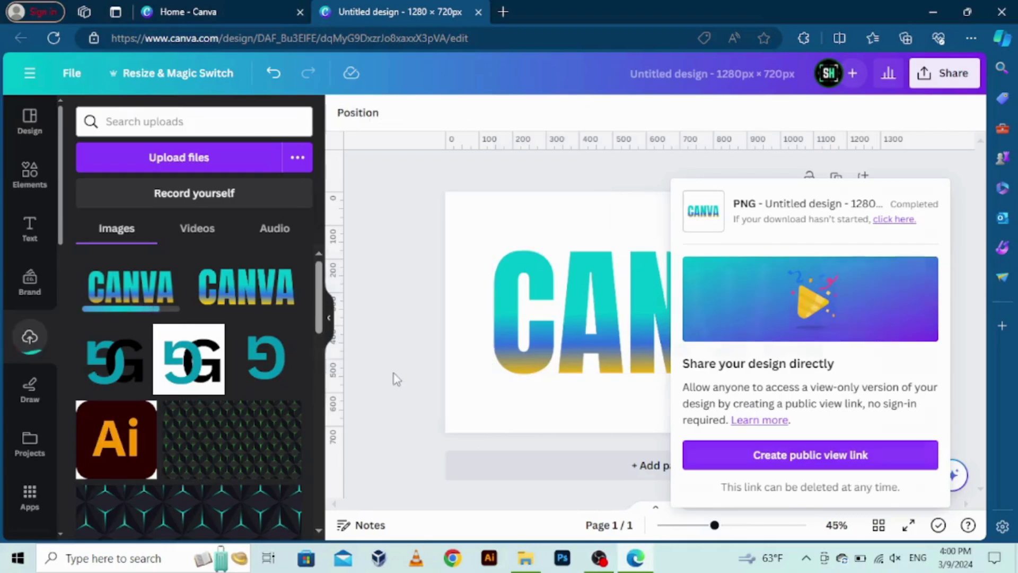
# Step: Replace the gradient text on the page with the uploaded CANVA image, scaled to fill the whole page
pyautogui.click(597, 335)
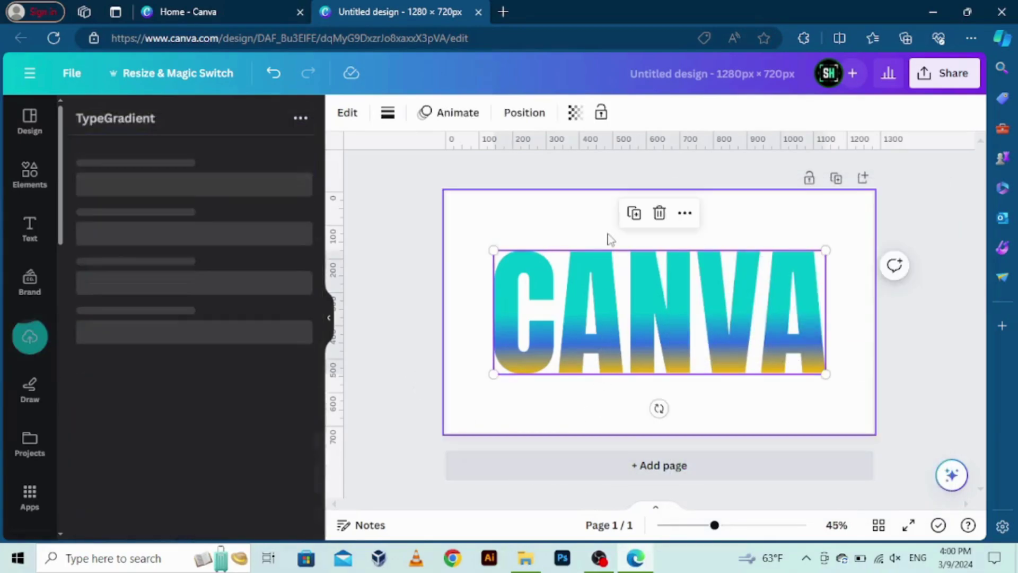
pyautogui.click(658, 213)
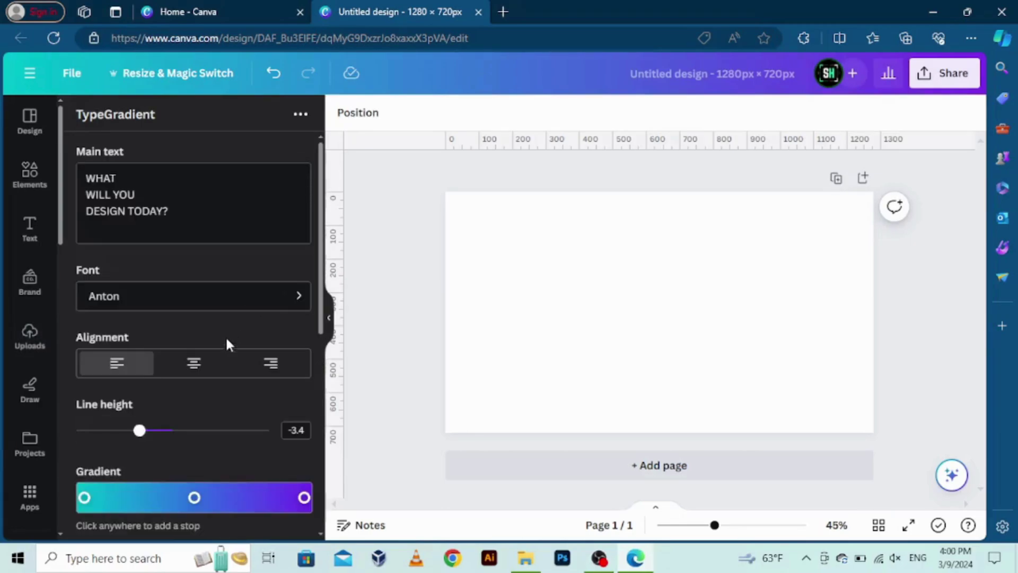
pyautogui.click(29, 353)
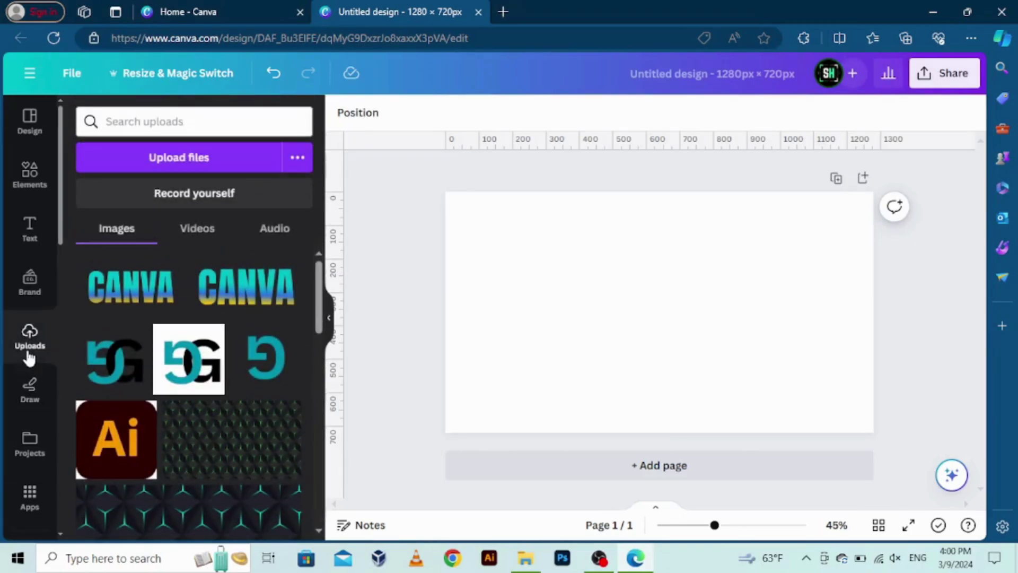
pyautogui.click(140, 304)
pyautogui.moveTo(645, 352); pyautogui.dragTo(577, 308)
pyautogui.moveTo(738, 356); pyautogui.dragTo(874, 432)
# Step: Crop the CANVA image from both sides so only the last letter A is left
pyautogui.moveTo(874, 313); pyautogui.dragTo(828, 315)
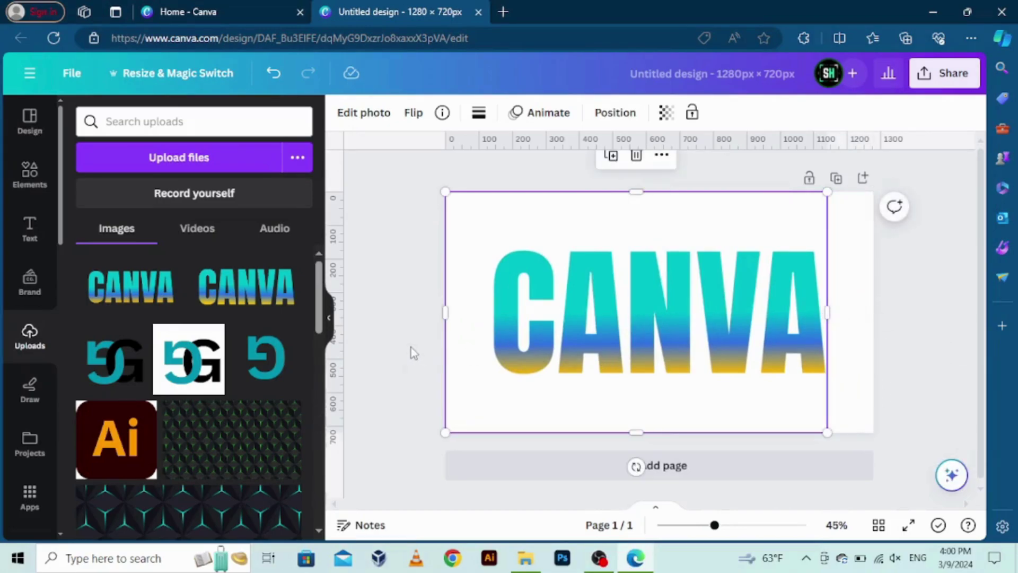
pyautogui.moveTo(440, 321); pyautogui.dragTo(757, 405)
pyautogui.moveTo(716, 524); pyautogui.dragTo(838, 504)
pyautogui.moveTo(726, 303); pyautogui.dragTo(720, 304)
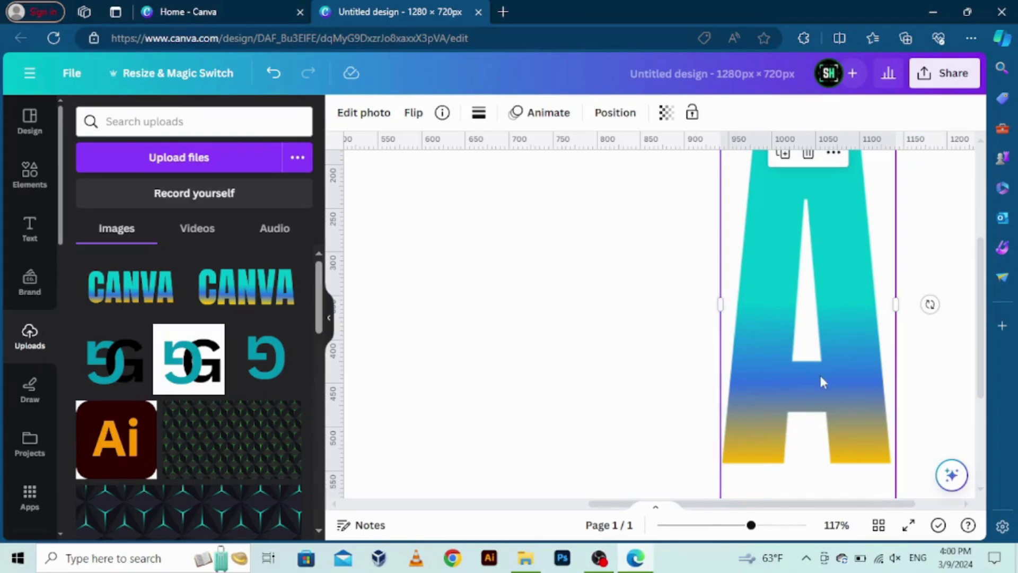
# Step: Duplicate the cropped A, place the copy directly to its left and recrop it to the letter V
pyautogui.click(734, 525)
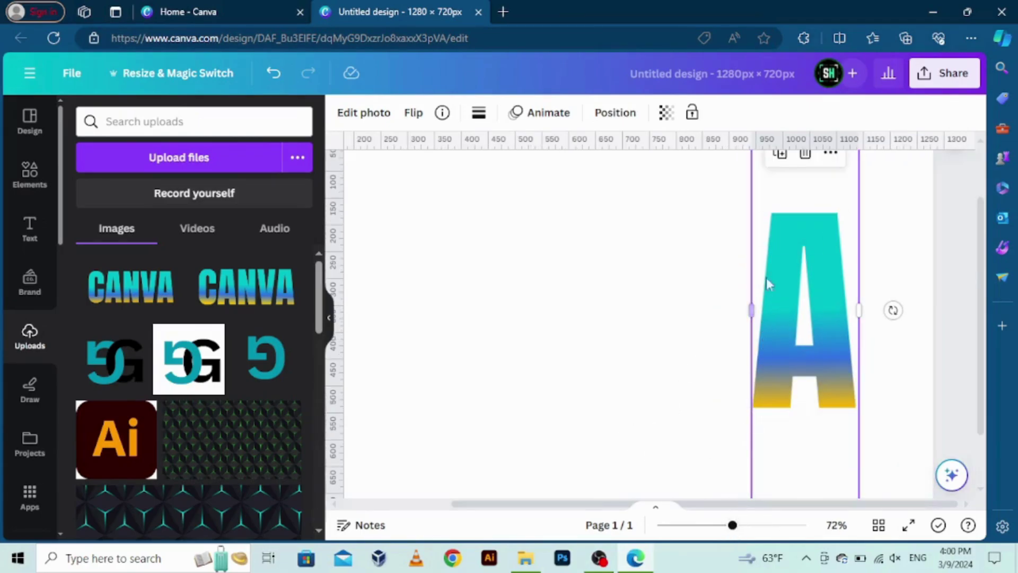
pyautogui.click(783, 164)
pyautogui.moveTo(781, 369); pyautogui.dragTo(667, 348)
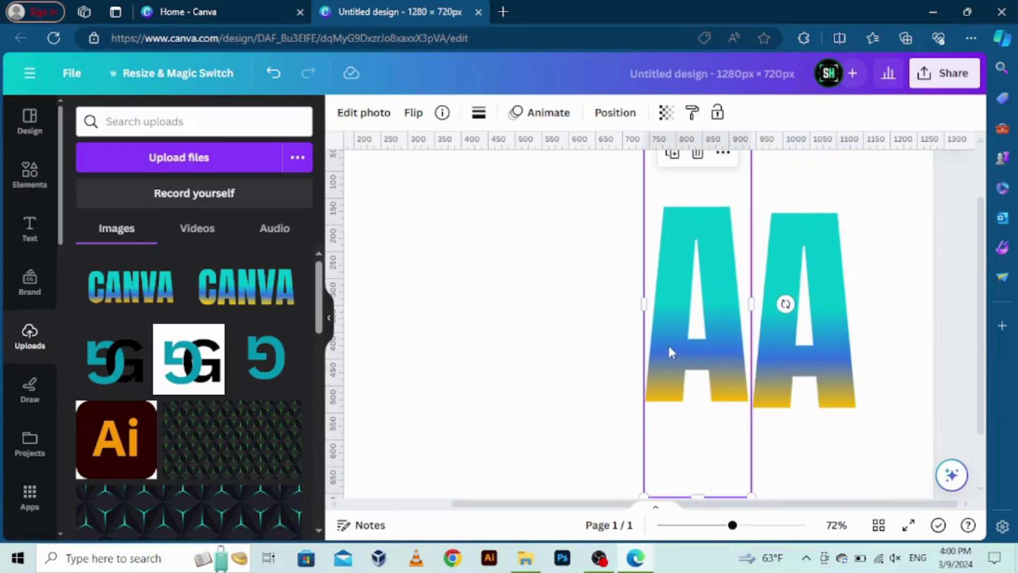
pyautogui.moveTo(645, 307); pyautogui.dragTo(538, 307)
pyautogui.moveTo(751, 309); pyautogui.dragTo(714, 326)
# Step: Duplicate the V slice and recrop the copy to the letter N
pyautogui.click(706, 525)
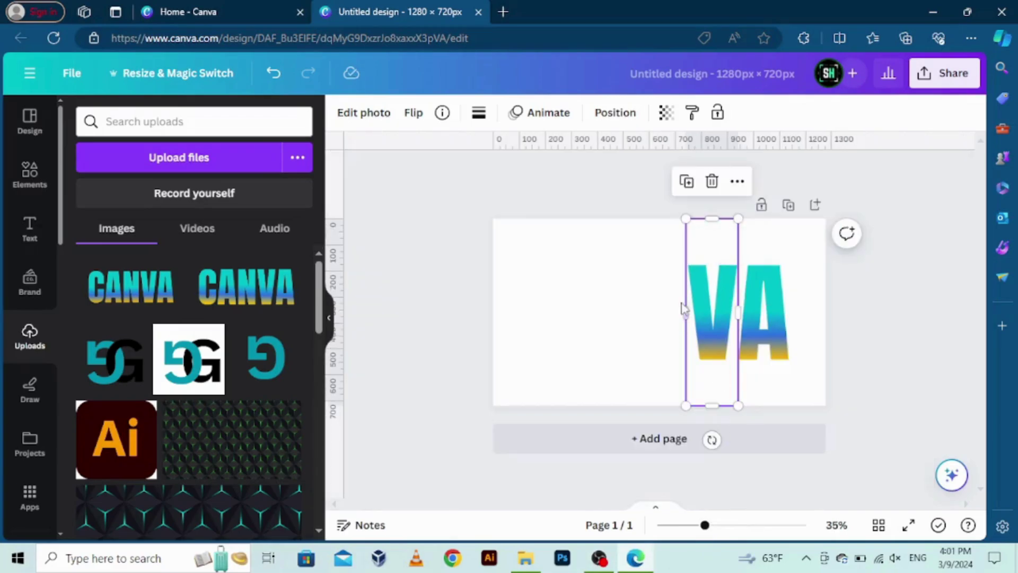
pyautogui.click(686, 181)
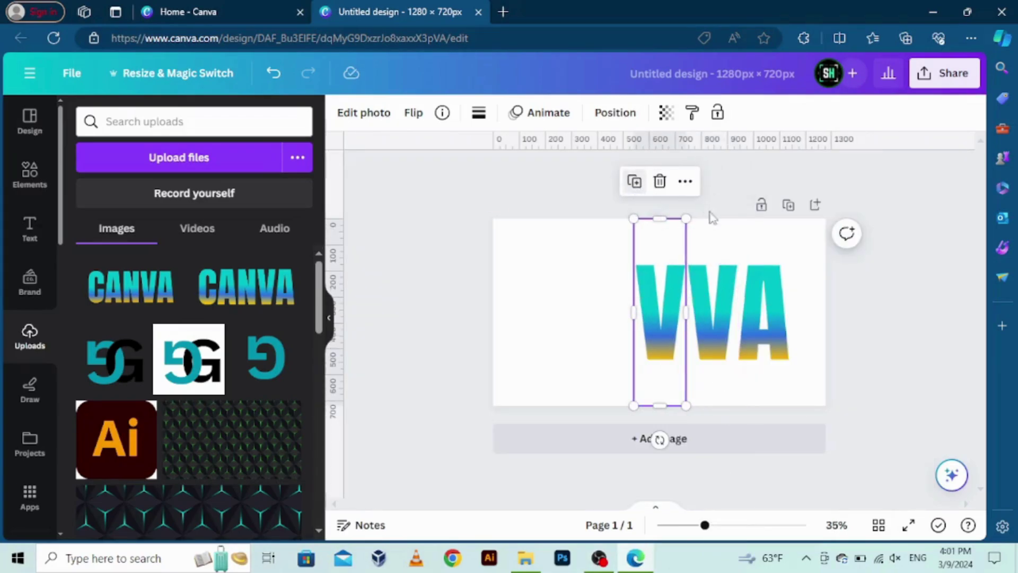
pyautogui.moveTo(632, 316); pyautogui.dragTo(578, 321)
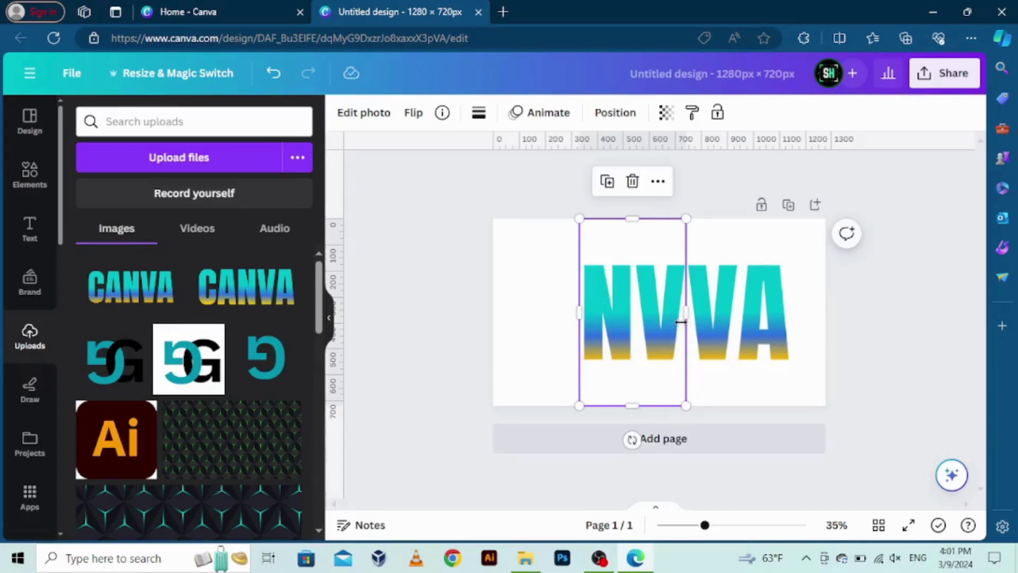
pyautogui.moveTo(676, 316)
pyautogui.mouseDown()
pyautogui.moveTo(618, 323)
pyautogui.moveTo(671, 335)
pyautogui.mouseUp()
# Step: Duplicate the N slice and recrop the copy to the first letter A
pyautogui.click(633, 181)
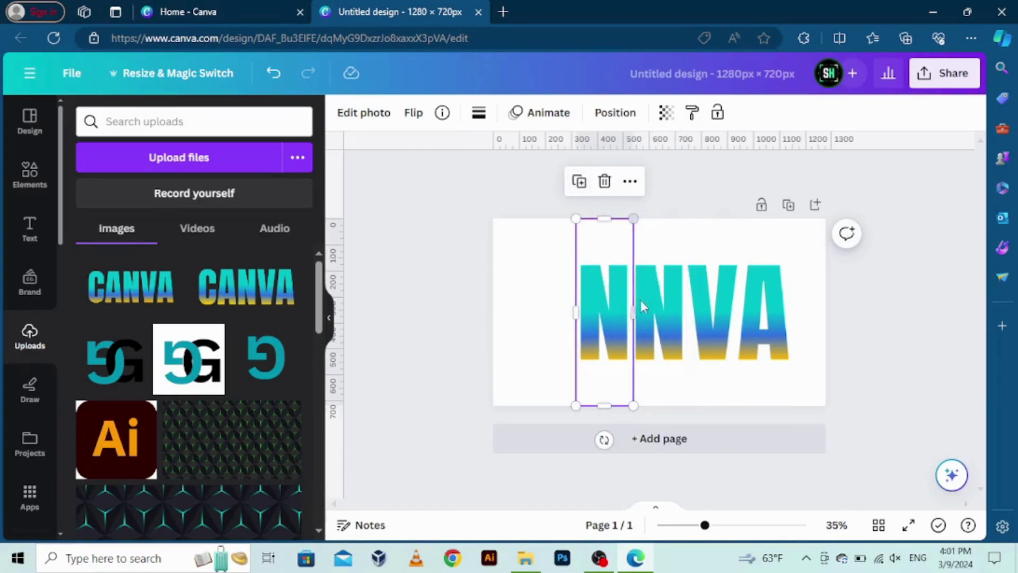
pyautogui.moveTo(569, 320); pyautogui.dragTo(522, 338)
pyautogui.moveTo(633, 315); pyautogui.dragTo(622, 336)
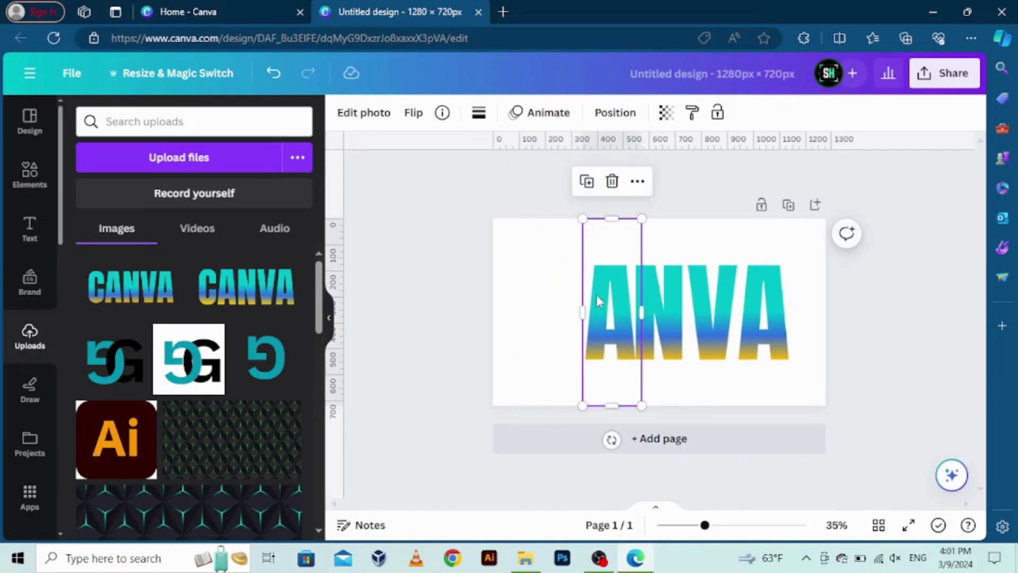
# Step: Duplicate the first A slice and recrop the copy to the letter C
pyautogui.click(587, 183)
pyautogui.moveTo(531, 312); pyautogui.dragTo(486, 314)
pyautogui.moveTo(593, 313); pyautogui.dragTo(561, 333)
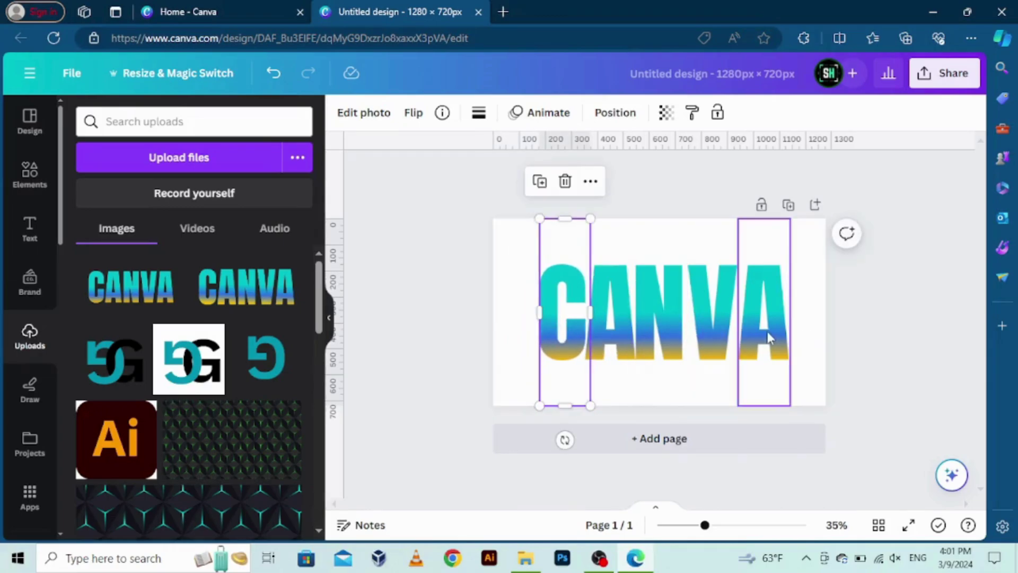
# Step: Nudge the last letter A about 40 px left so it overlaps the V
pyautogui.click(768, 332)
pyautogui.press('Escape')
pyautogui.press('Left')
pyautogui.press('Left')
pyautogui.press('Left')
pyautogui.press('Left')
pyautogui.press('Left')
pyautogui.press('Left')
pyautogui.press('Left')
pyautogui.press('Left')
pyautogui.press('Left')
pyautogui.press('Left')
pyautogui.press('Left')
pyautogui.press('Left')
pyautogui.press('Left')
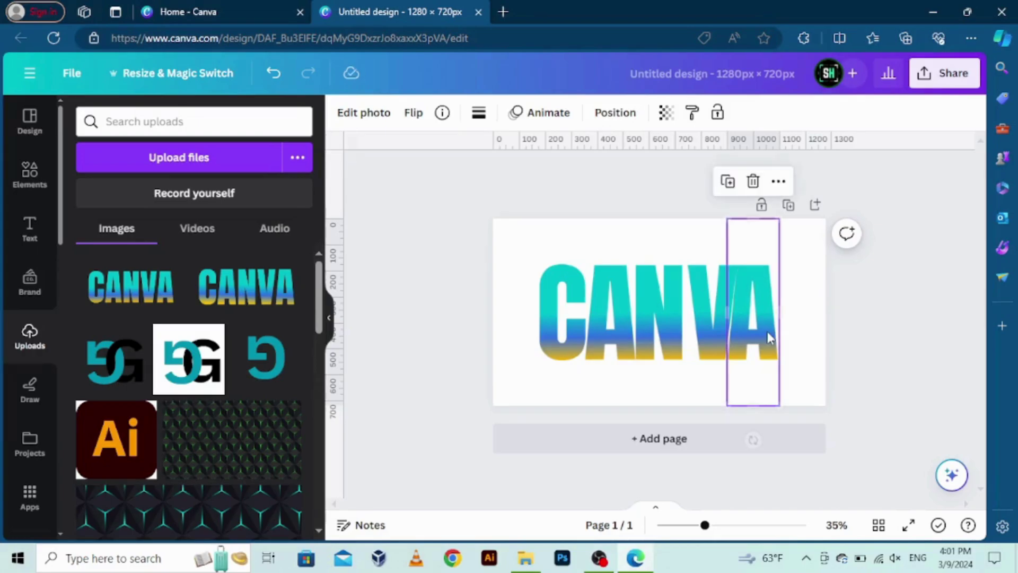
# Step: Nudge the letter N horizontally toward the V until the two letters overlap
pyautogui.click(676, 331)
pyautogui.press('Right')
pyautogui.press('Right')
pyautogui.press('Right')
pyautogui.press('Right')
pyautogui.press('Right')
pyautogui.press('Right')
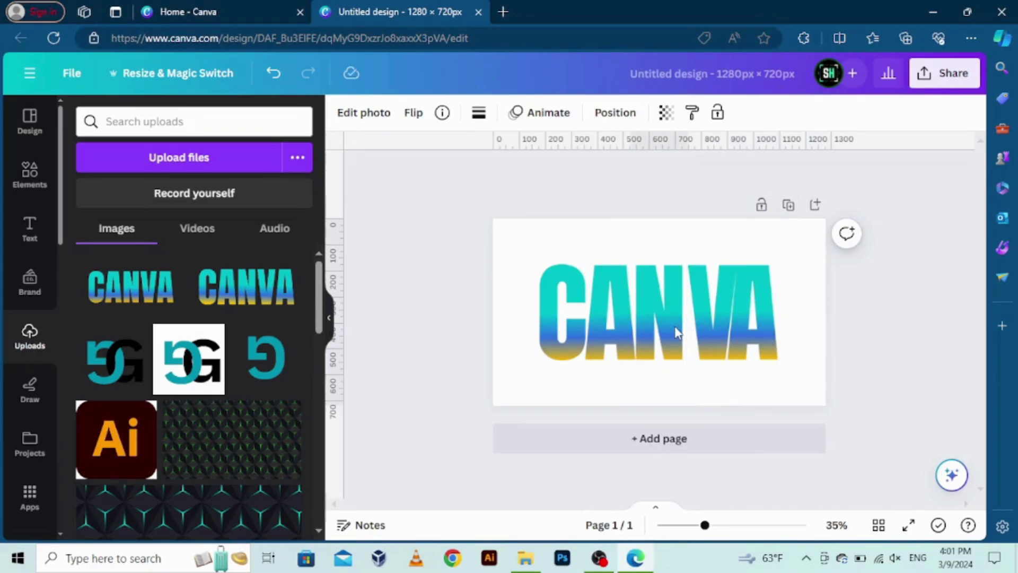
pyautogui.press('Right')
pyautogui.press('Right')
pyautogui.press('Right')
pyautogui.press('Right')
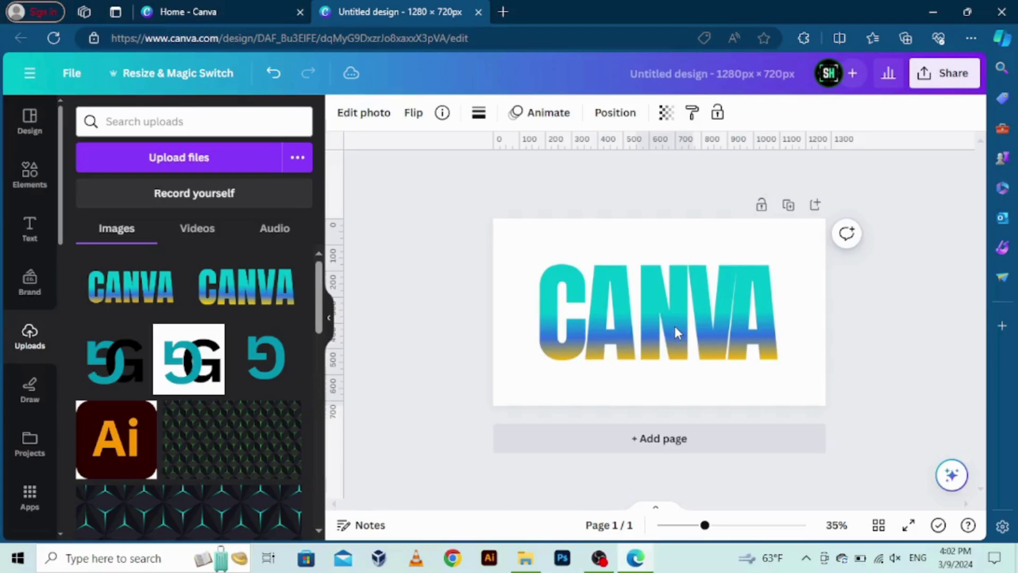
# Step: Nudge the first letter A toward the N until they overlap, and trim the outer edge of its slice beside the C
pyautogui.click(618, 329)
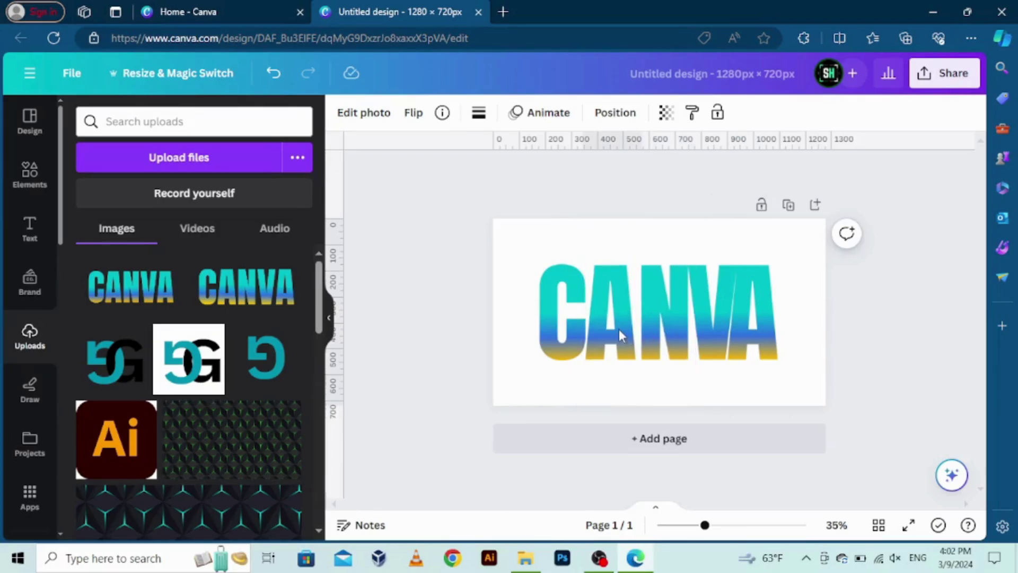
pyautogui.press('Right')
pyautogui.press('Right')
pyautogui.press('Right')
pyautogui.press('Right')
pyautogui.press('Right')
pyautogui.press('Right')
pyautogui.press('Right')
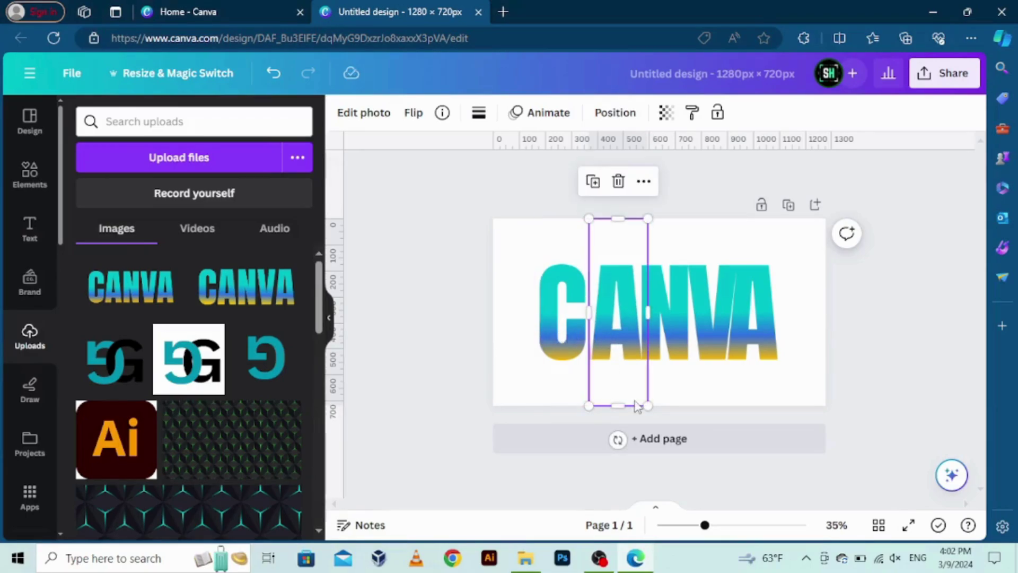
pyautogui.moveTo(589, 309); pyautogui.dragTo(591, 309)
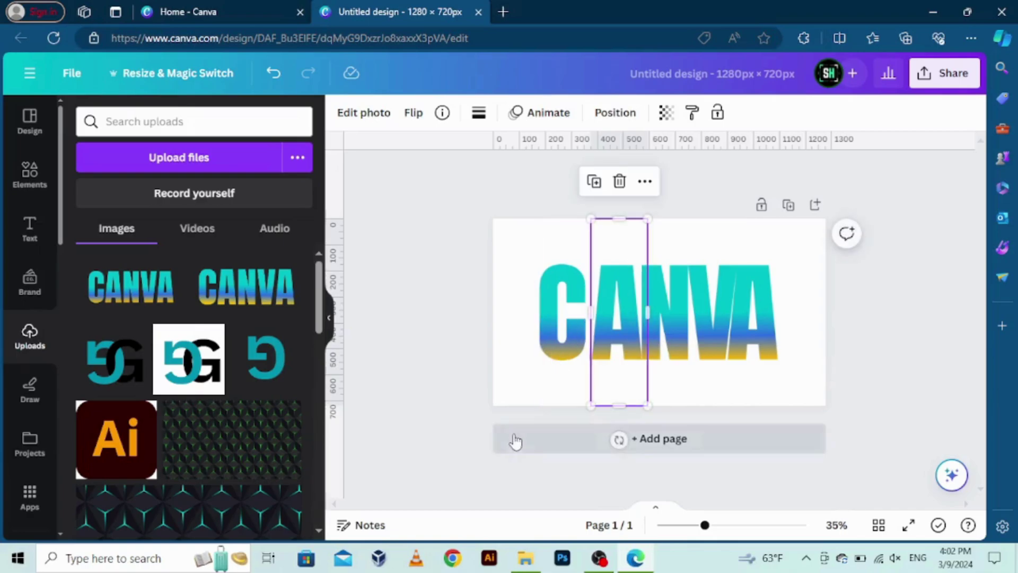
# Step: Trim the C slice's edge facing the first A so the crop fits tightly around the letter
pyautogui.click(495, 382)
pyautogui.click(576, 353)
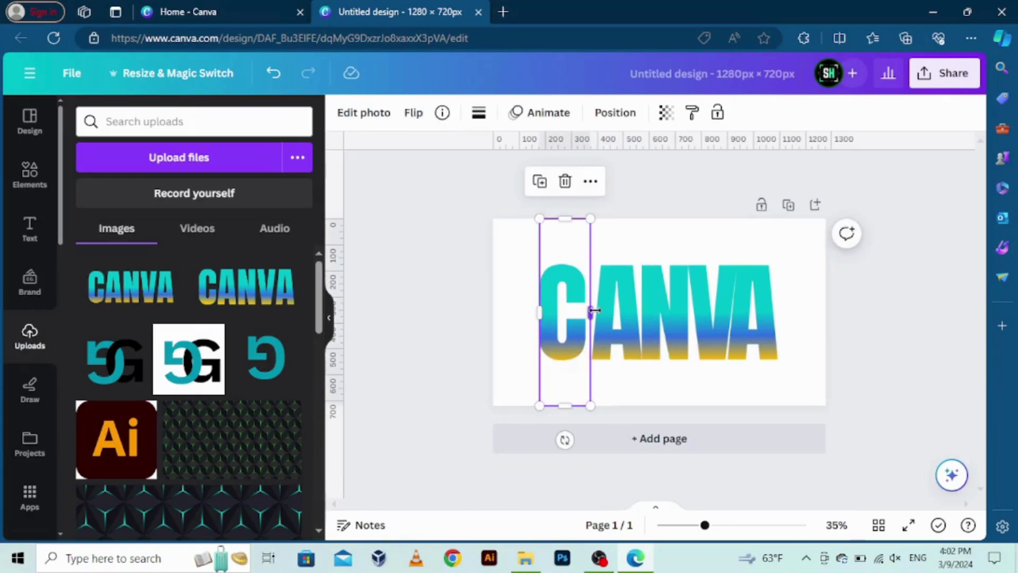
pyautogui.moveTo(593, 309)
pyautogui.mouseDown()
pyautogui.moveTo(576, 313)
pyautogui.moveTo(590, 317)
pyautogui.mouseUp()
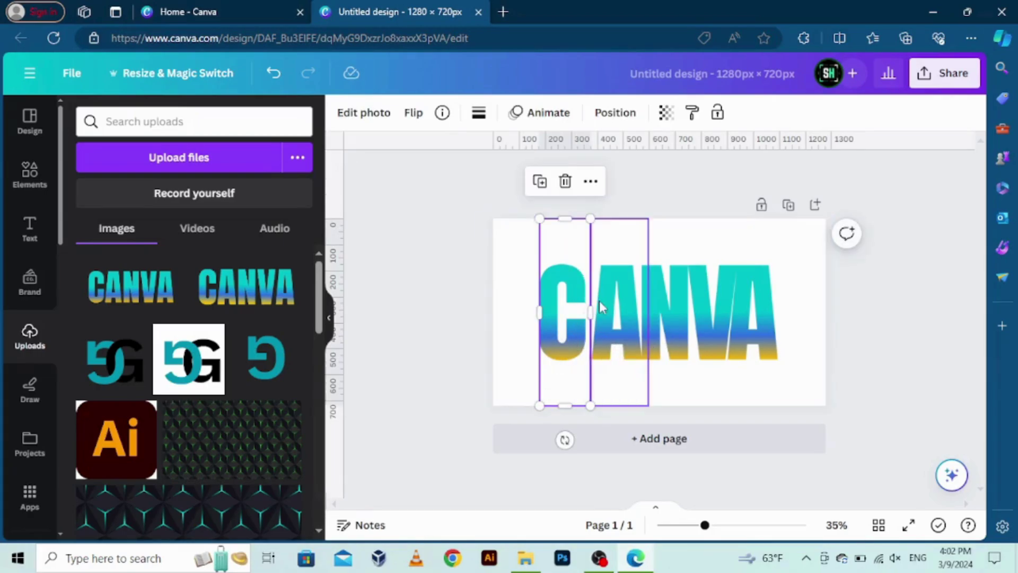
pyautogui.click(511, 345)
pyautogui.click(587, 329)
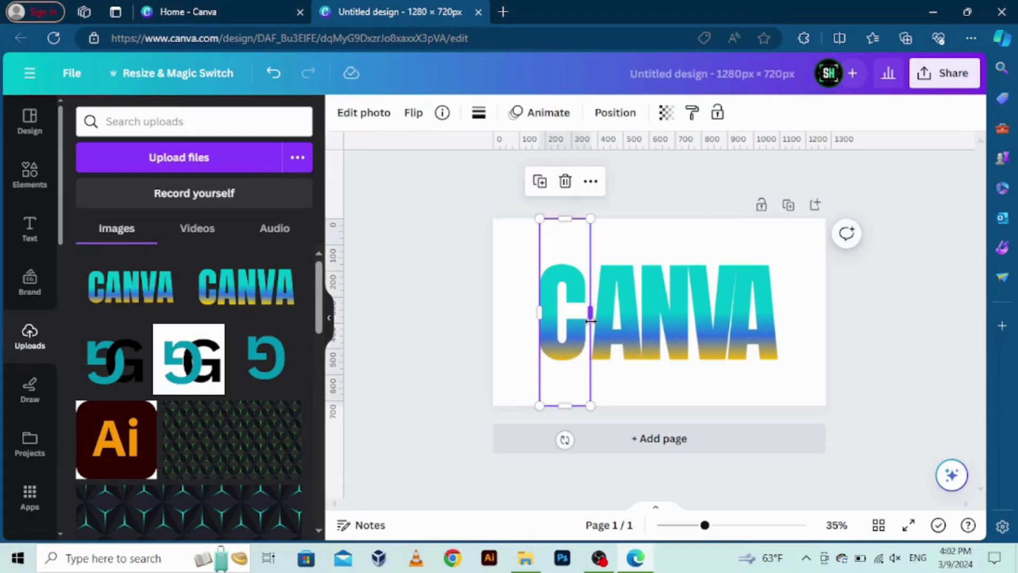
pyautogui.moveTo(587, 316)
pyautogui.mouseDown()
pyautogui.moveTo(577, 309)
pyautogui.moveTo(583, 321)
pyautogui.mouseUp()
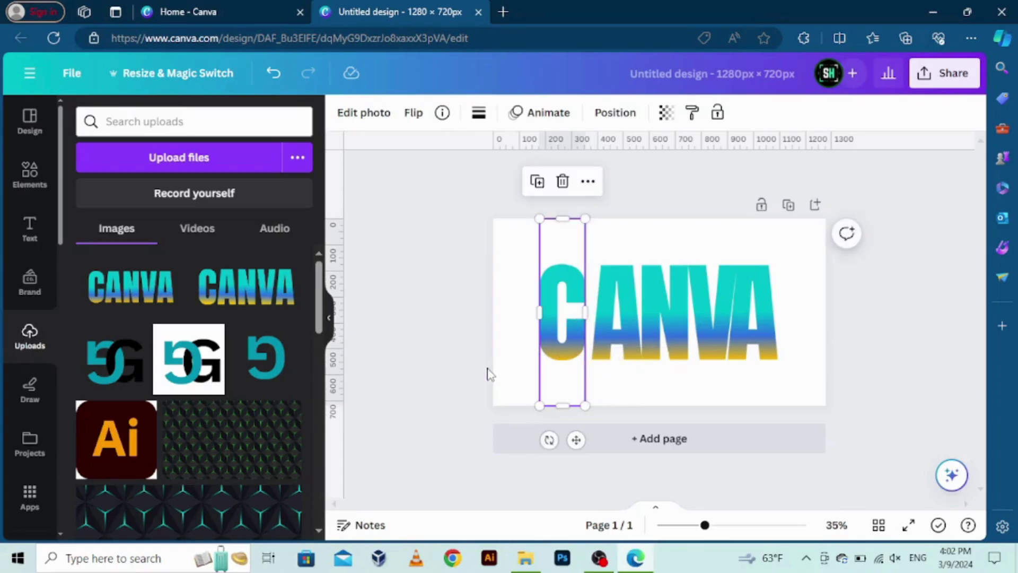
# Step: Nudge the letter C toward the first A until the two letters overlap
pyautogui.click(415, 368)
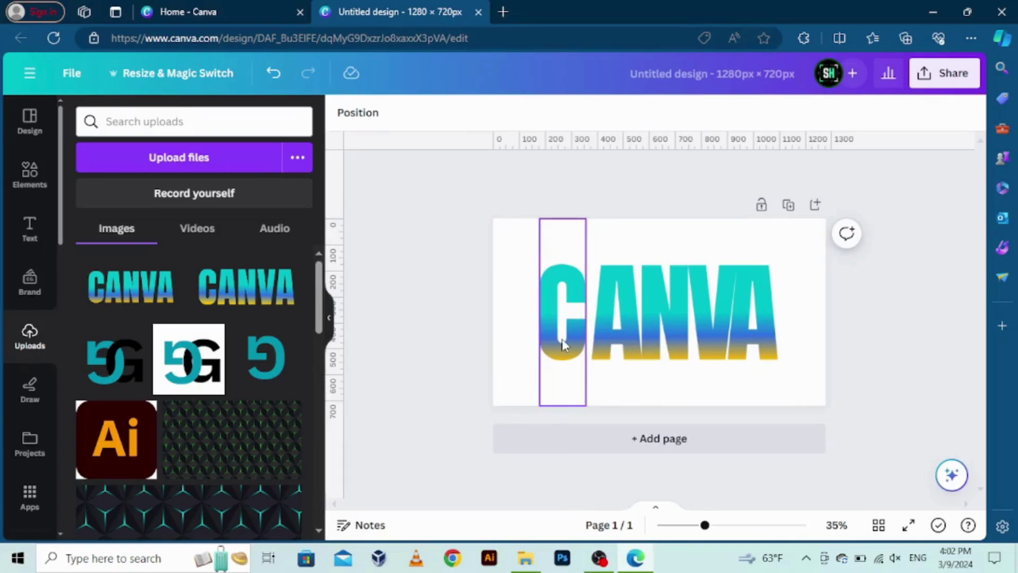
pyautogui.click(562, 339)
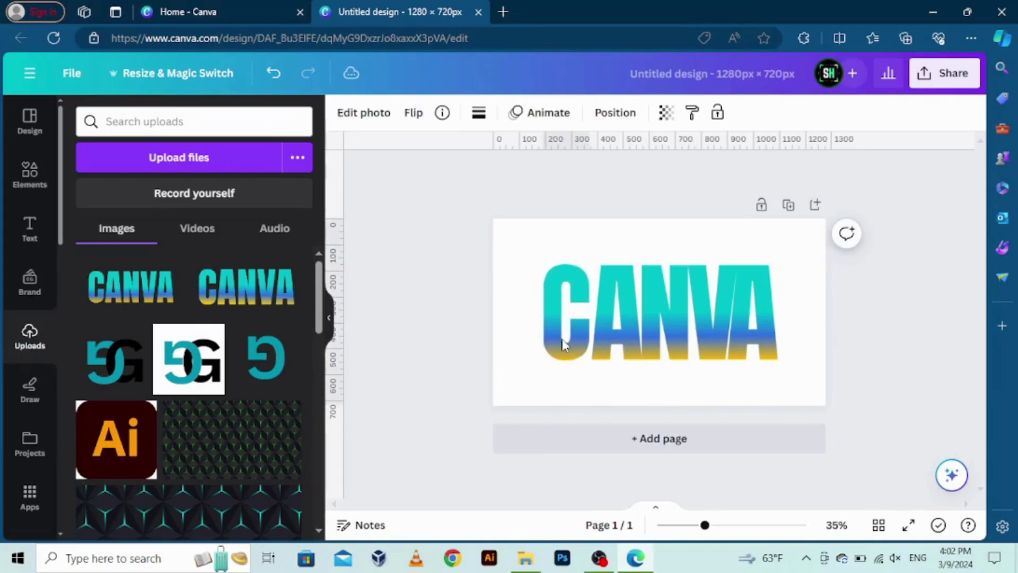
pyautogui.press('Right')
pyautogui.press('Right')
pyautogui.press('Right')
pyautogui.press('Right')
pyautogui.press('Right')
pyautogui.press('Right')
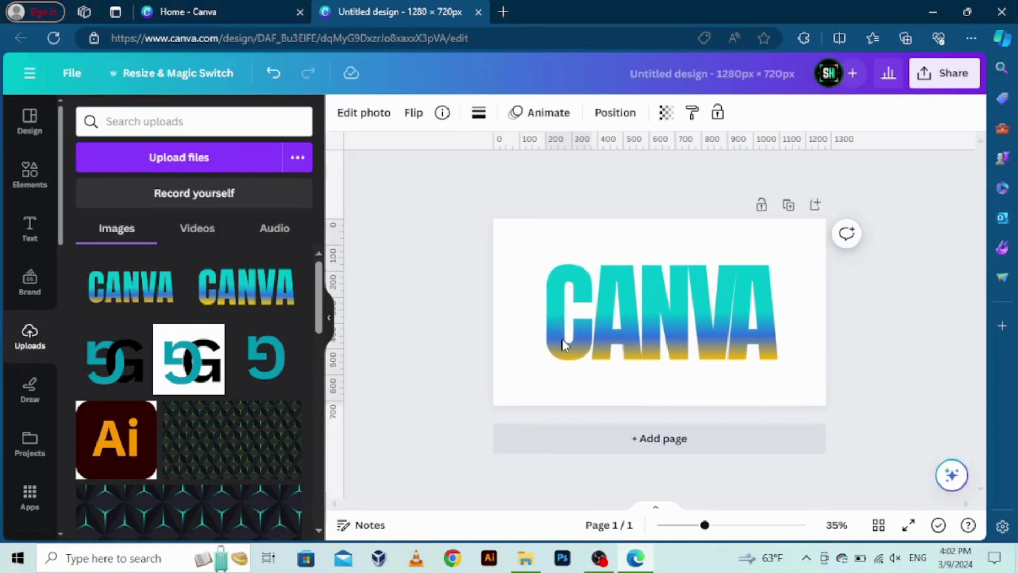
pyautogui.press('Right')
pyautogui.press('Right')
pyautogui.press('Right')
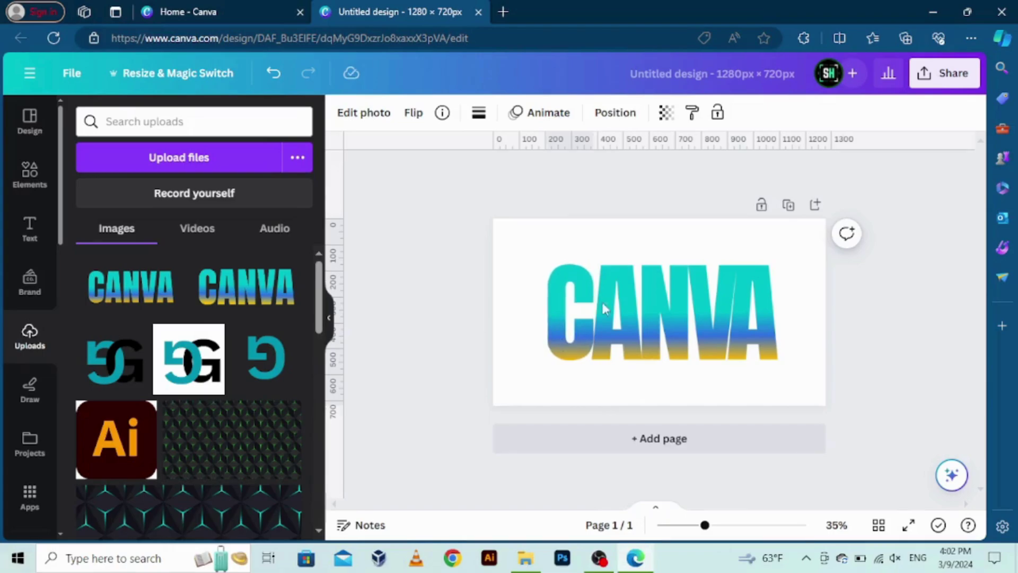
# Step: Switch the design from the new photo editor back to the old photo editor
pyautogui.click(355, 121)
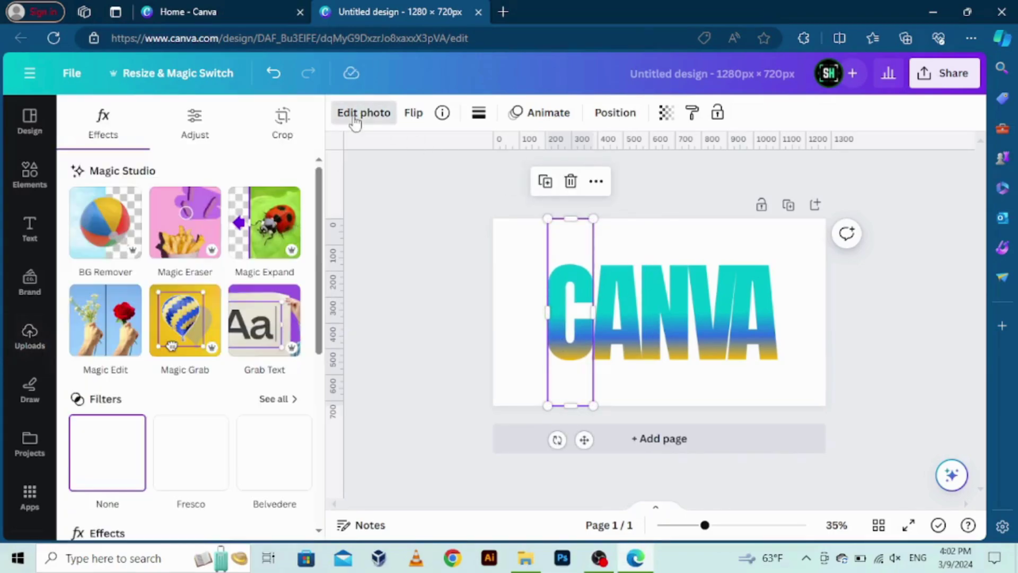
pyautogui.scroll(-6, 306, 528)
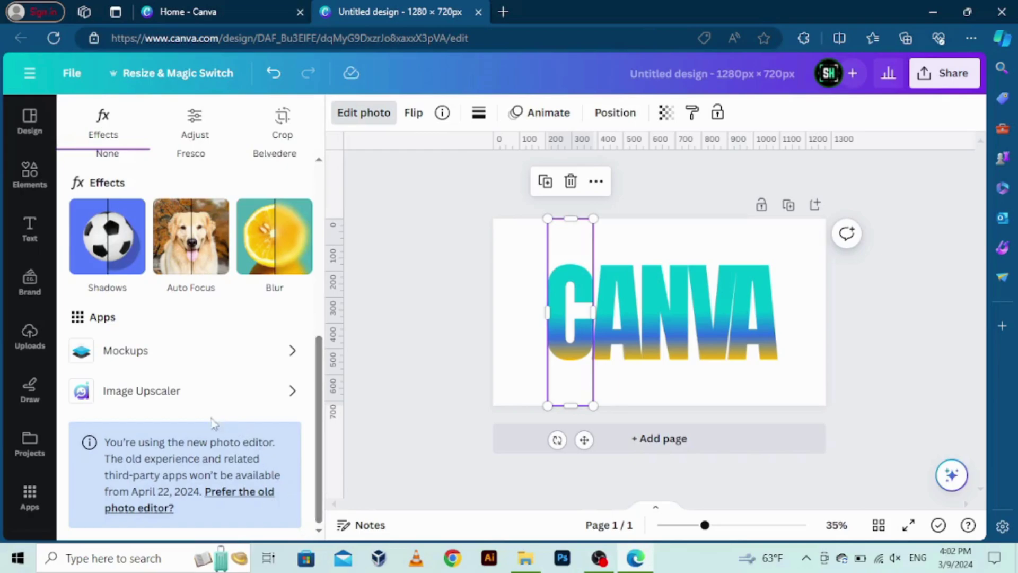
pyautogui.click(235, 493)
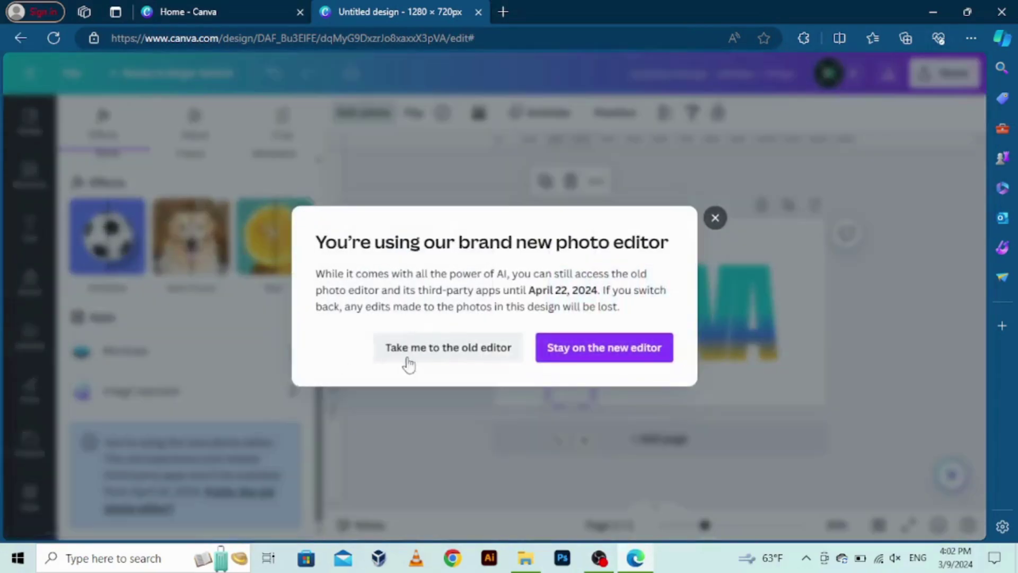
pyautogui.click(418, 358)
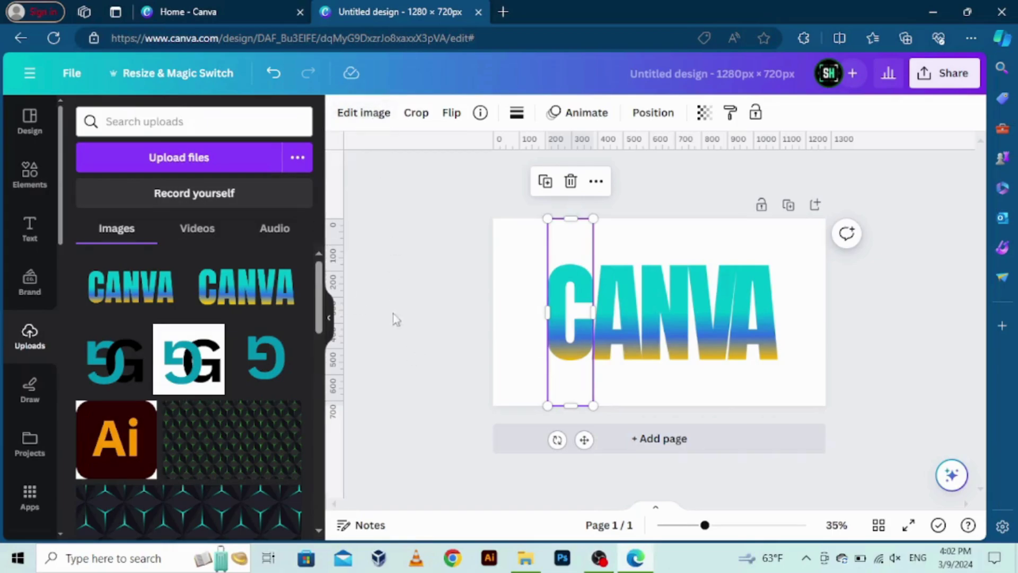
pyautogui.click(397, 337)
# Step: Add a Drop shadow to the last letter A
pyautogui.click(776, 326)
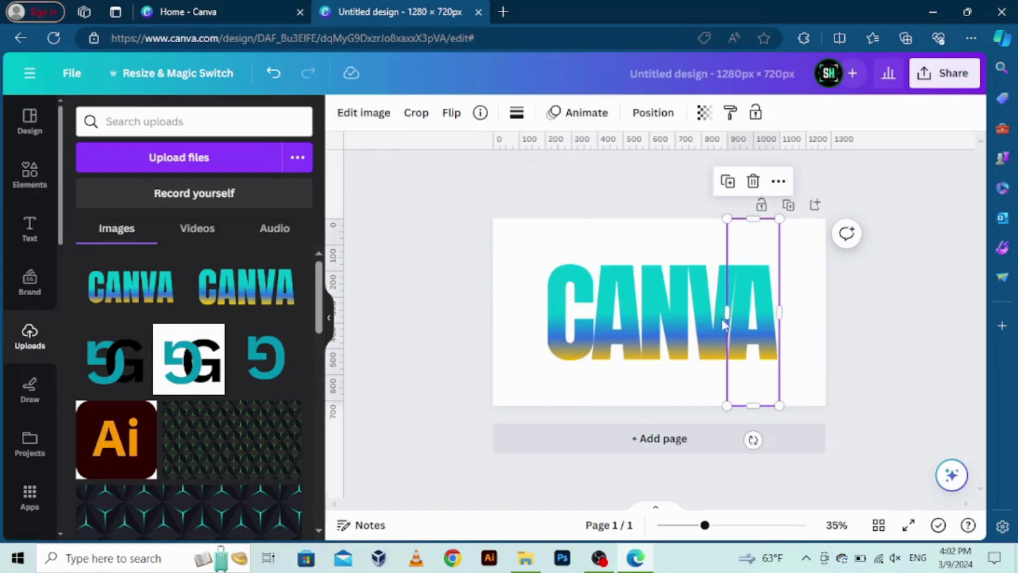
pyautogui.click(377, 110)
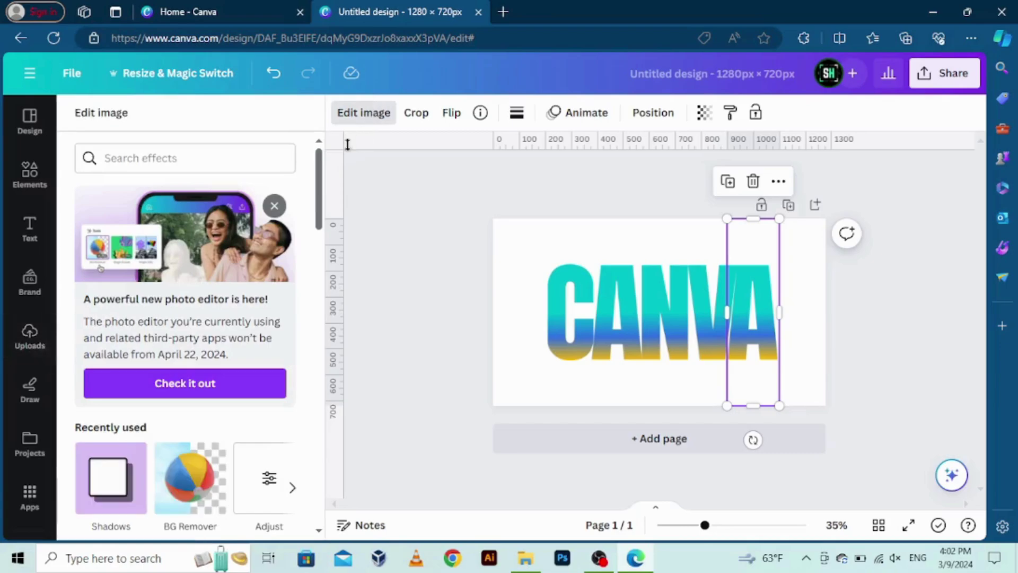
pyautogui.scroll(-4, 318, 201)
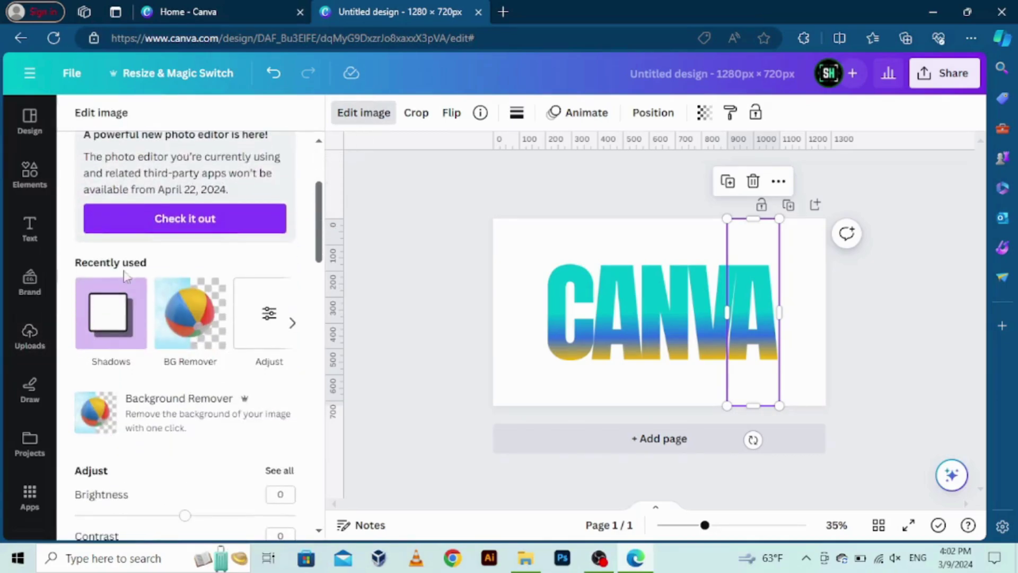
pyautogui.click(100, 305)
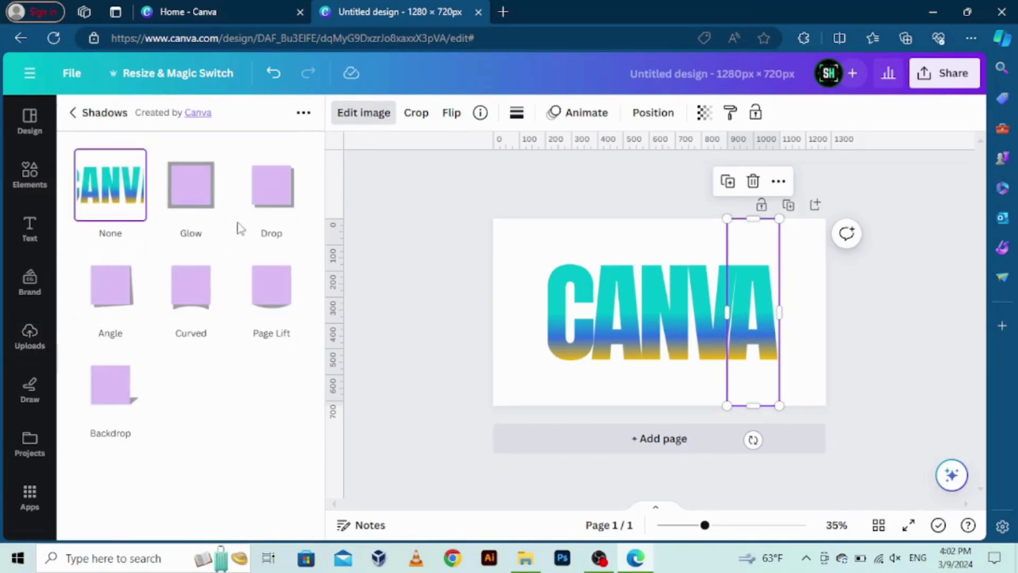
pyautogui.click(274, 209)
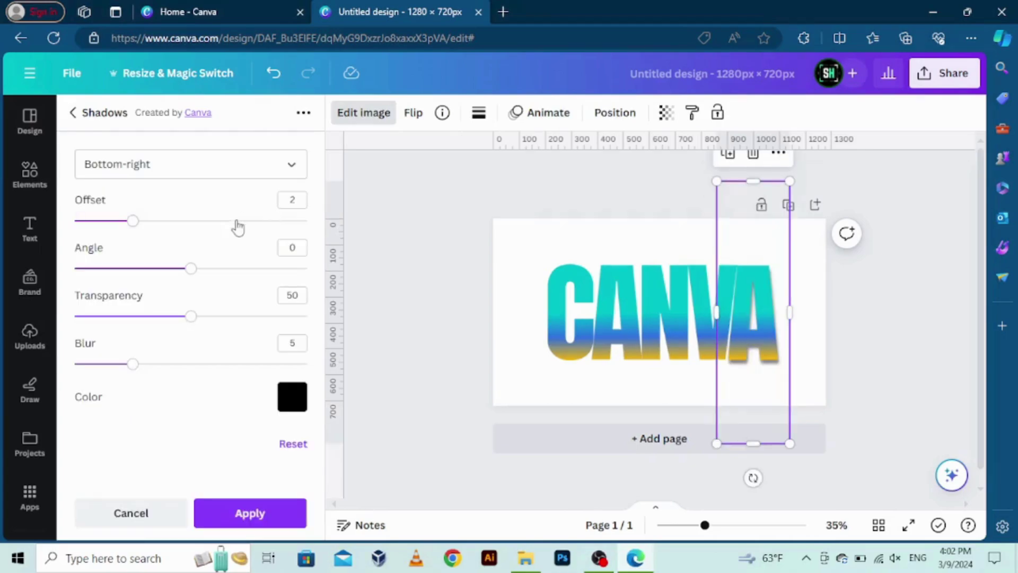
# Step: Set the last A's shadow direction to Left, offset 8, angle 5 and blur 20, and apply it
pyautogui.click(159, 165)
pyautogui.scroll(-2, 177, 249)
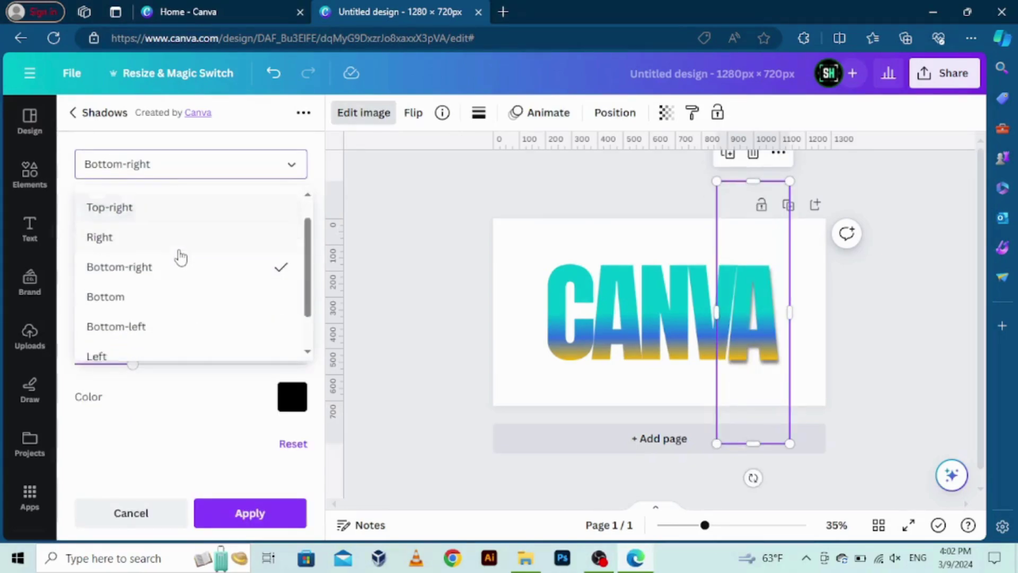
pyautogui.click(165, 325)
pyautogui.moveTo(169, 222); pyautogui.dragTo(480, 222)
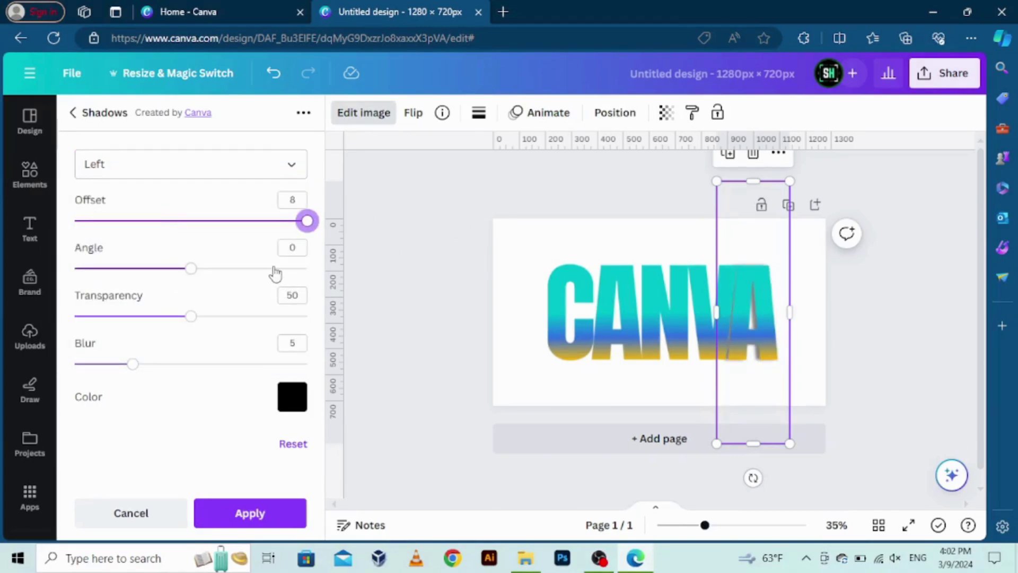
pyautogui.moveTo(275, 269); pyautogui.dragTo(364, 275)
pyautogui.moveTo(194, 371); pyautogui.dragTo(346, 387)
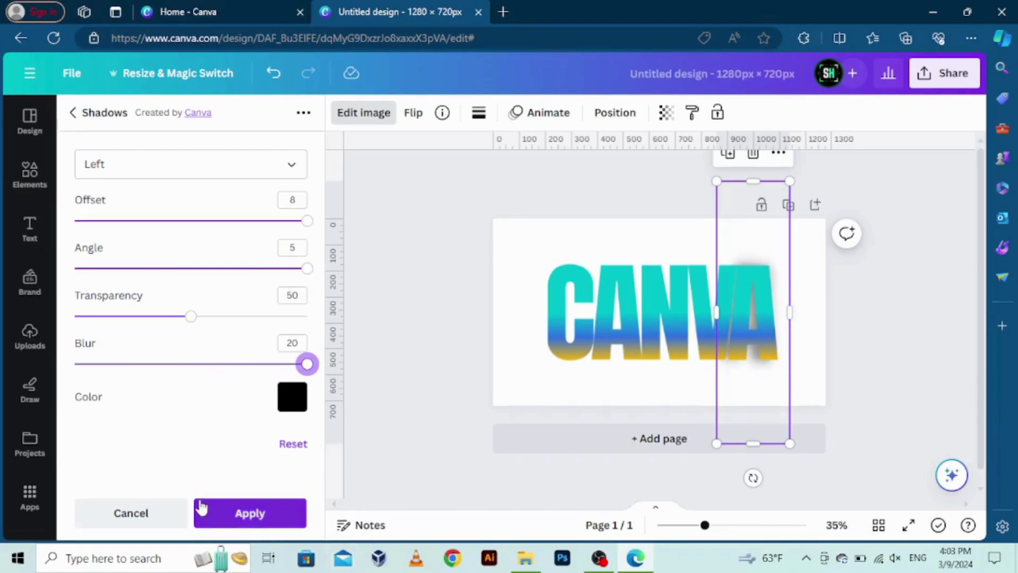
pyautogui.click(245, 514)
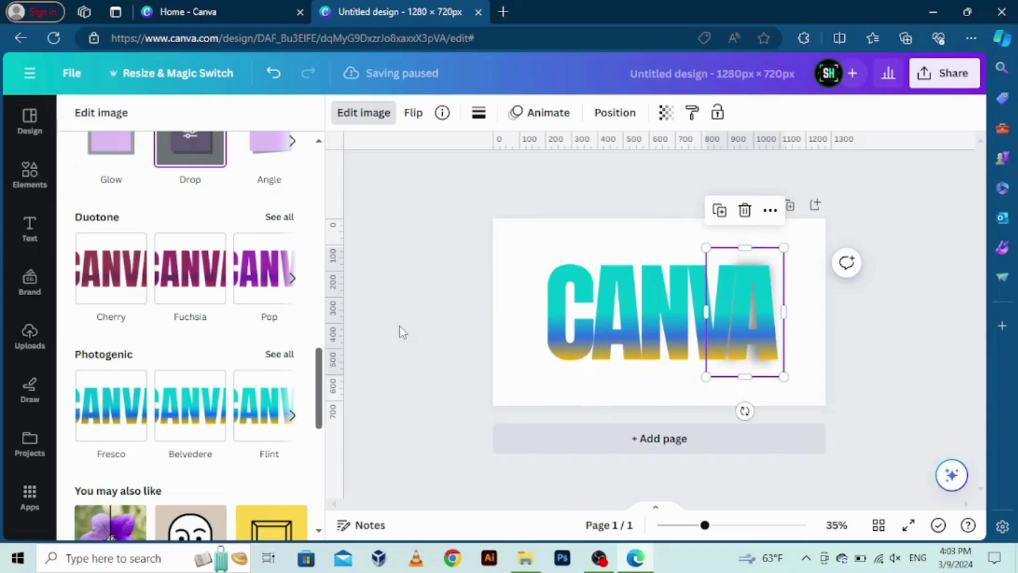
pyautogui.click(30, 335)
pyautogui.click(890, 341)
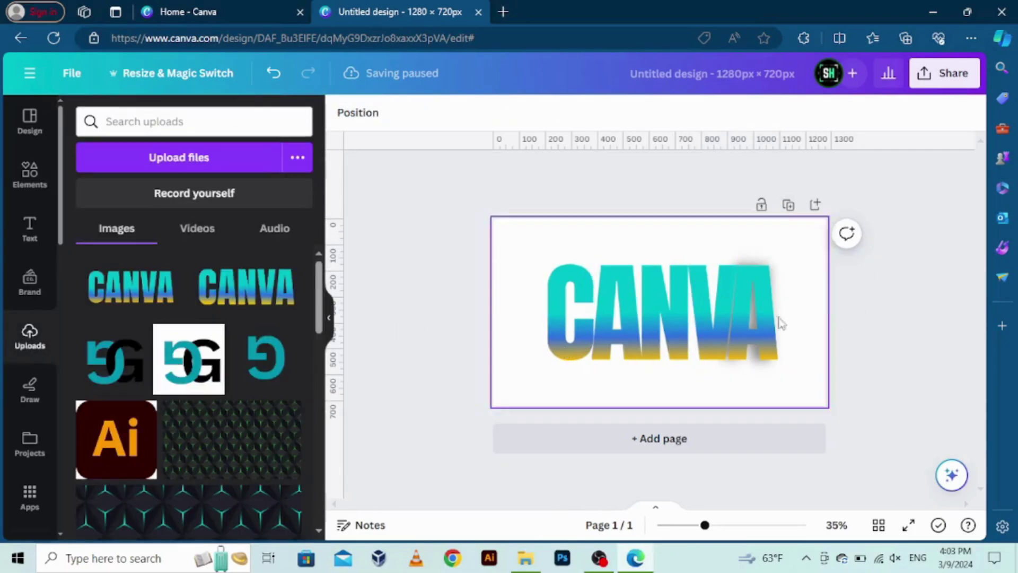
# Step: Reverse the letters' layer order so the last A is on top, followed by V, N, the first A and C
pyautogui.click(706, 316)
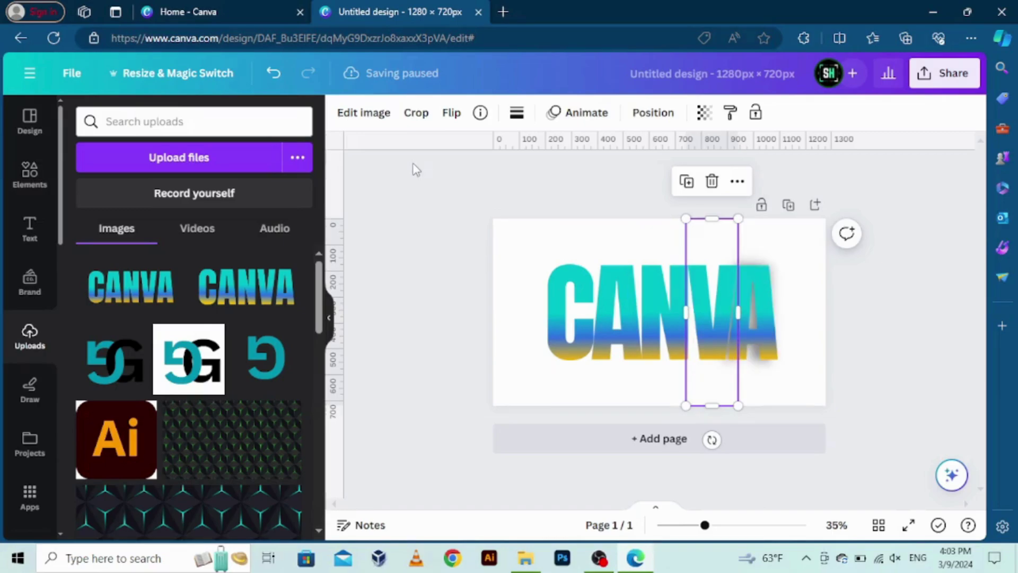
pyautogui.rightClick(718, 356)
pyautogui.moveTo(760, 253)
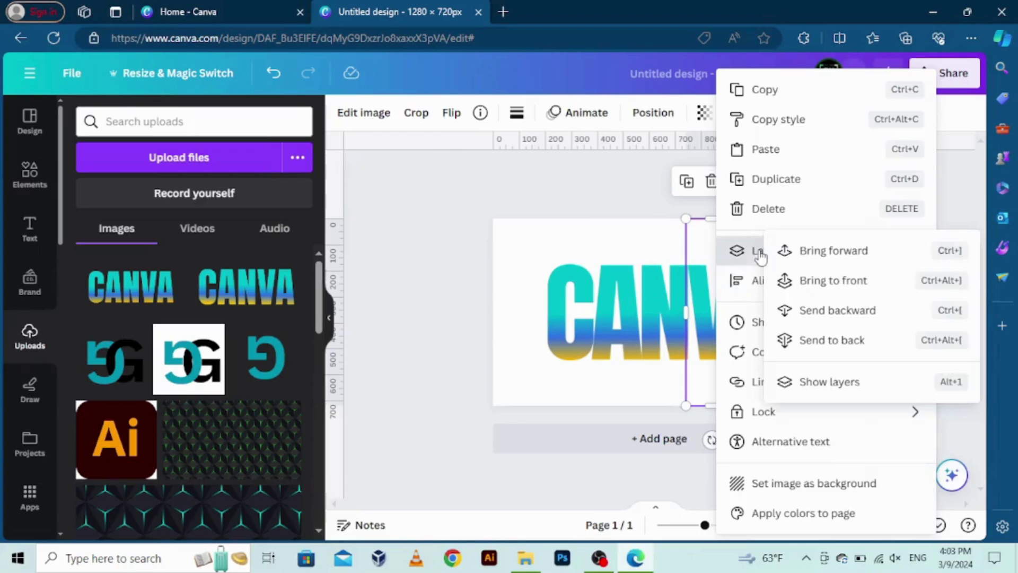
pyautogui.click(875, 384)
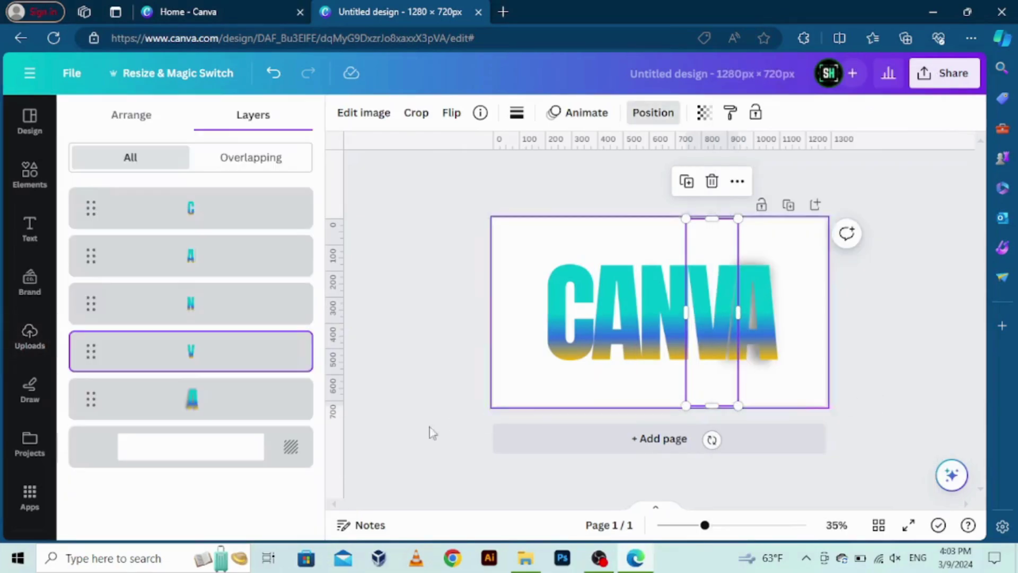
pyautogui.moveTo(216, 217); pyautogui.dragTo(220, 409)
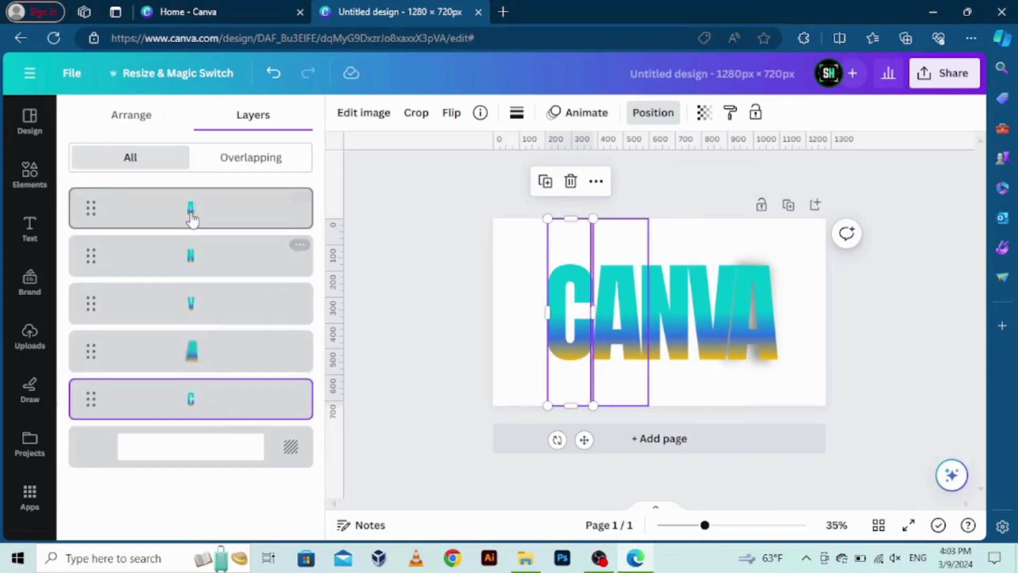
pyautogui.moveTo(191, 302); pyautogui.dragTo(202, 377)
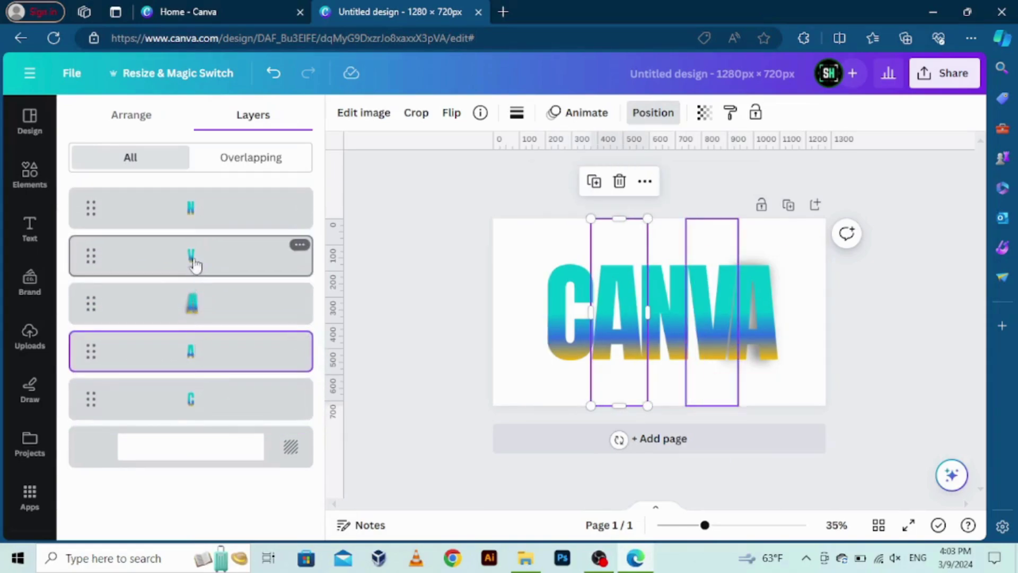
pyautogui.moveTo(196, 220); pyautogui.dragTo(190, 297)
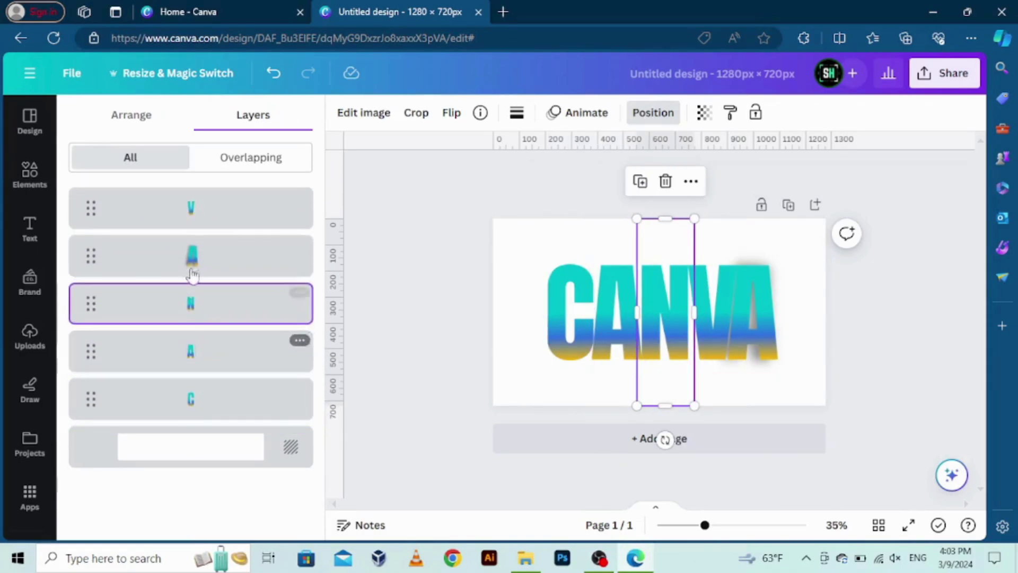
pyautogui.moveTo(196, 207); pyautogui.dragTo(199, 277)
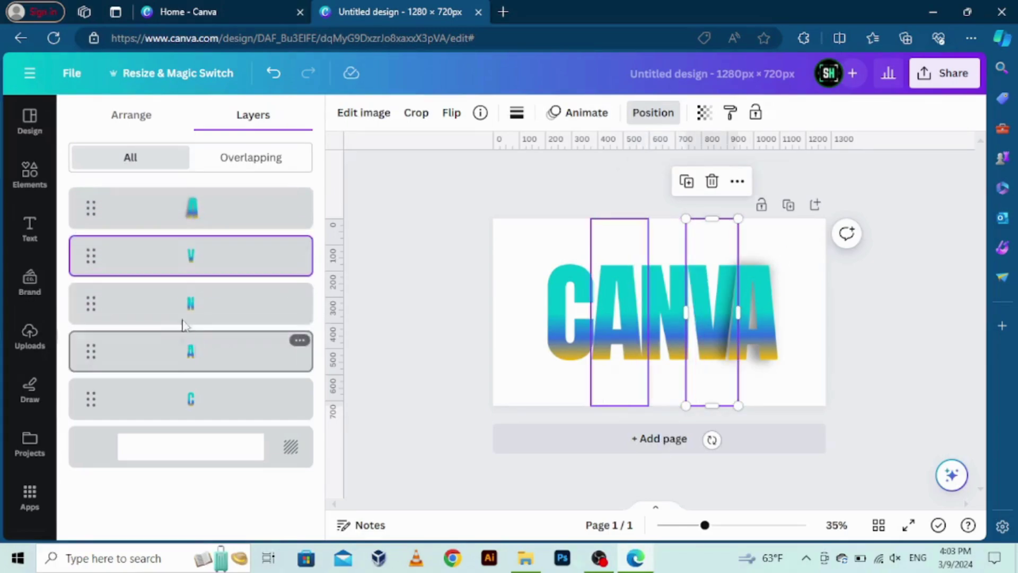
pyautogui.click(856, 372)
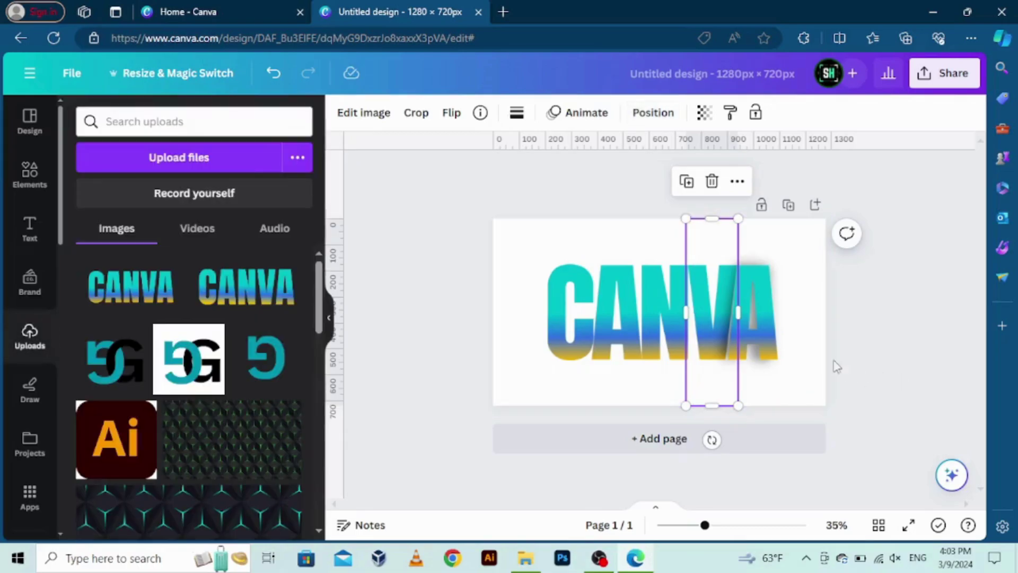
# Step: Add a Drop shadow to the letter V and bring up its shadow settings
pyautogui.click(889, 347)
pyautogui.click(702, 326)
pyautogui.click(364, 116)
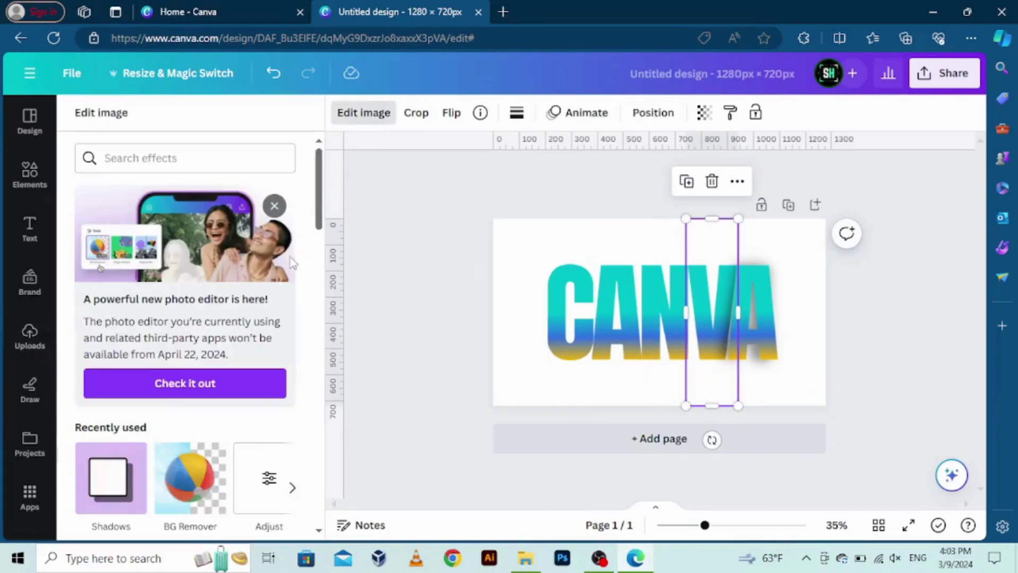
pyautogui.click(142, 485)
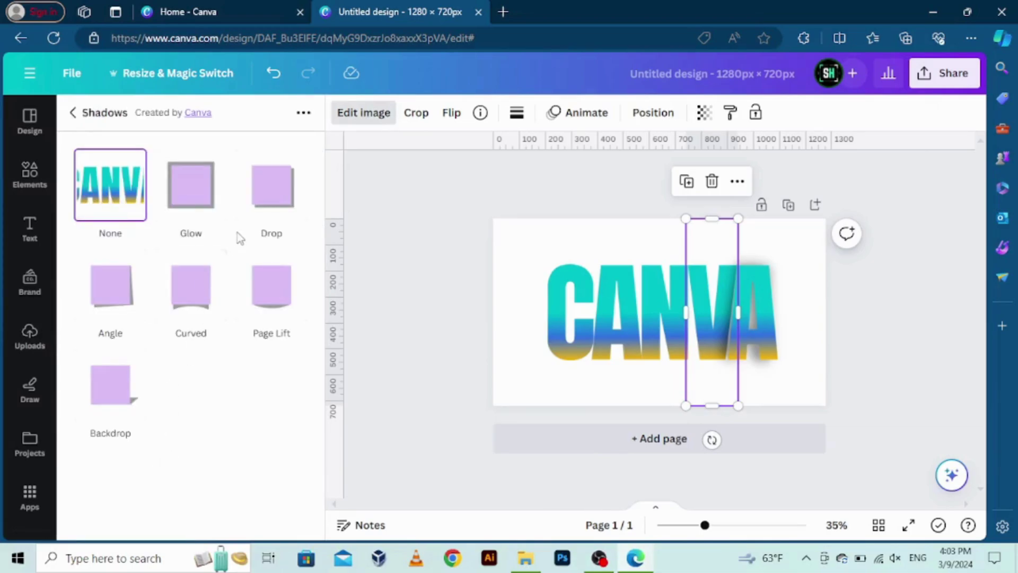
pyautogui.click(273, 213)
pyautogui.click(273, 206)
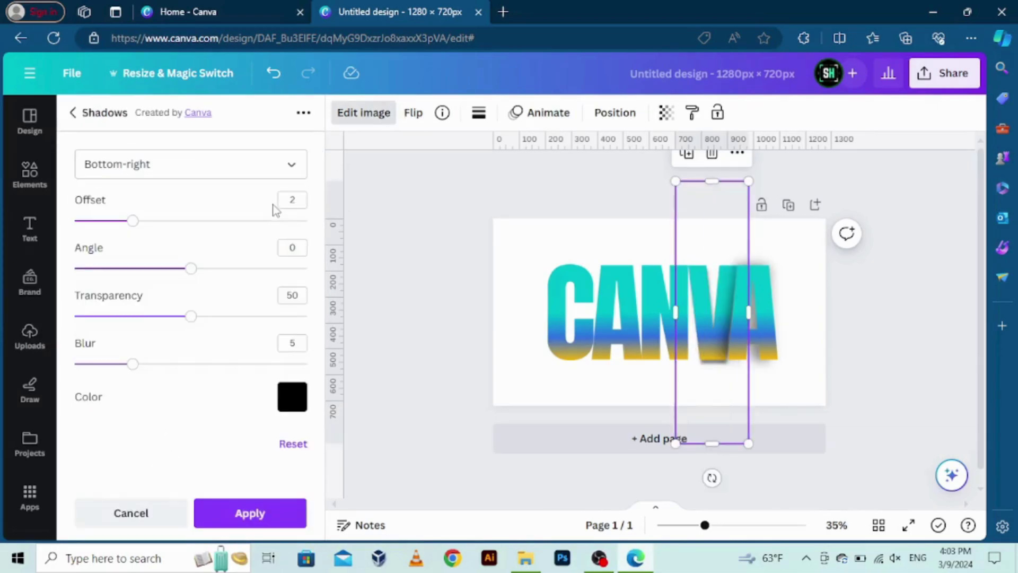
# Step: Set the V's shadow direction to Left, offset 8, angle 5 and blur 20, and apply it
pyautogui.click(166, 174)
pyautogui.scroll(-3, 179, 249)
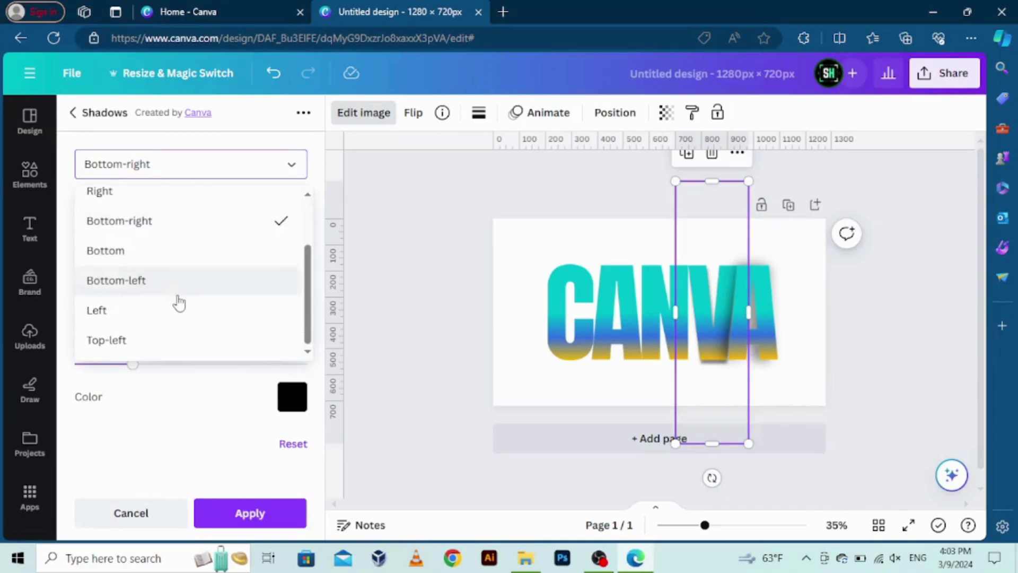
pyautogui.click(177, 324)
pyautogui.moveTo(177, 227); pyautogui.dragTo(333, 226)
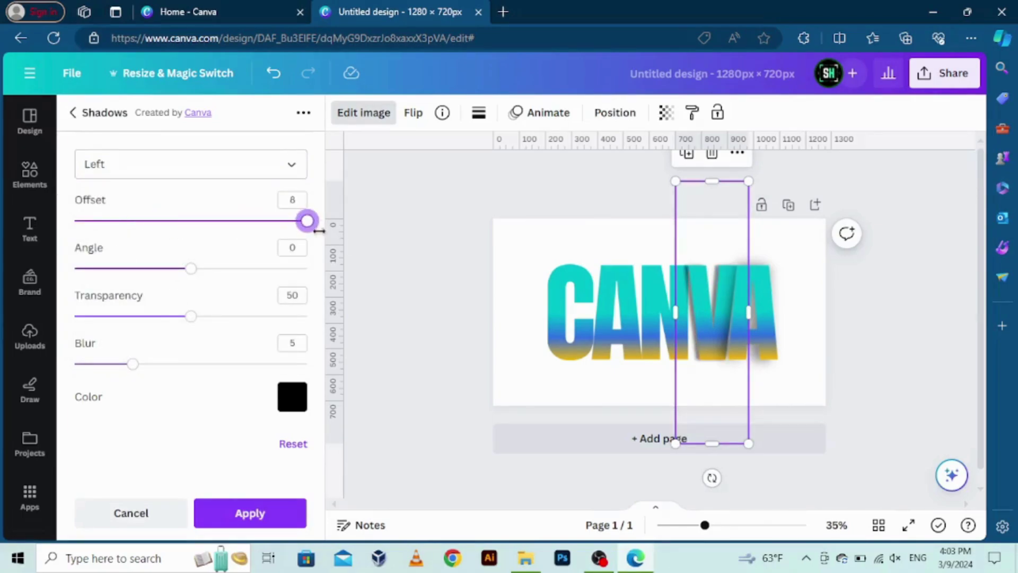
pyautogui.moveTo(242, 279); pyautogui.dragTo(345, 275)
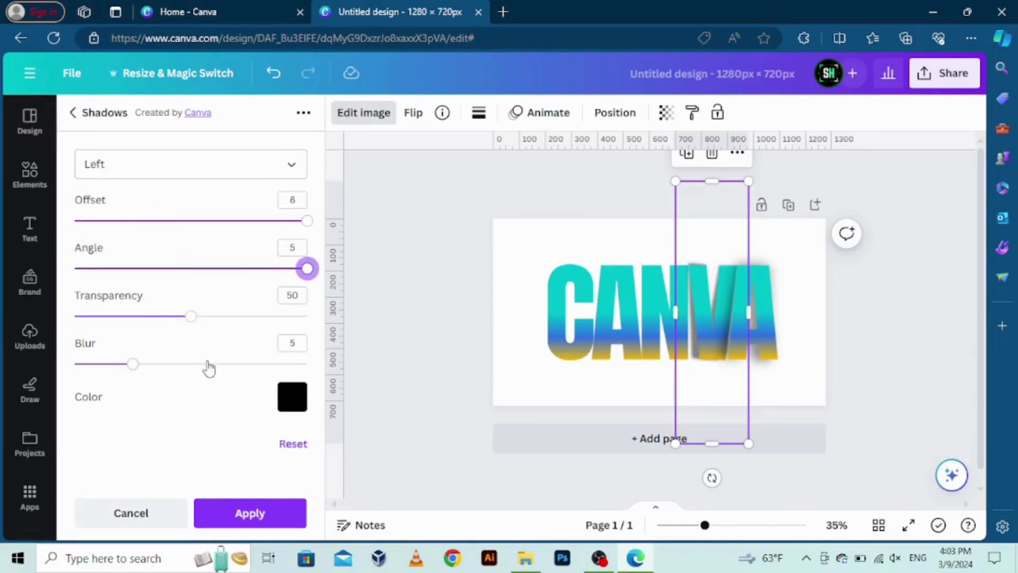
pyautogui.moveTo(209, 364); pyautogui.dragTo(323, 371)
pyautogui.click(276, 517)
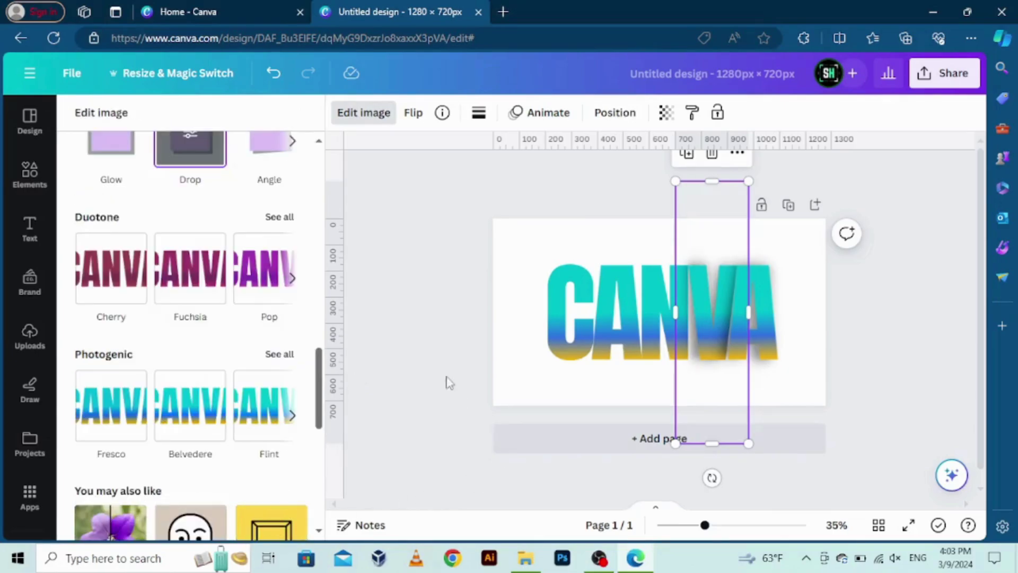
# Step: Add a Drop shadow to the letter N and bring up its shadow settings
pyautogui.click(659, 334)
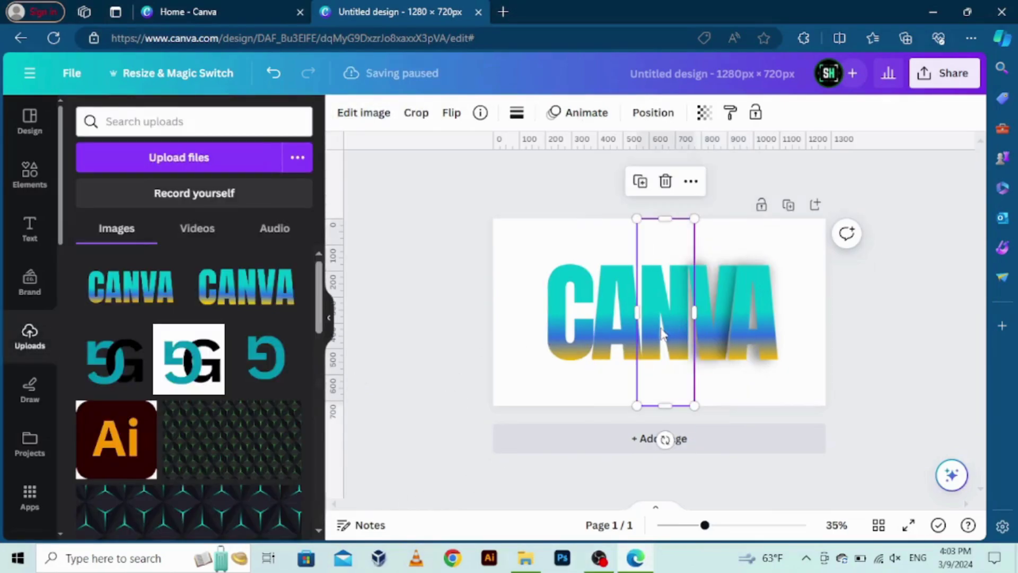
pyautogui.click(344, 112)
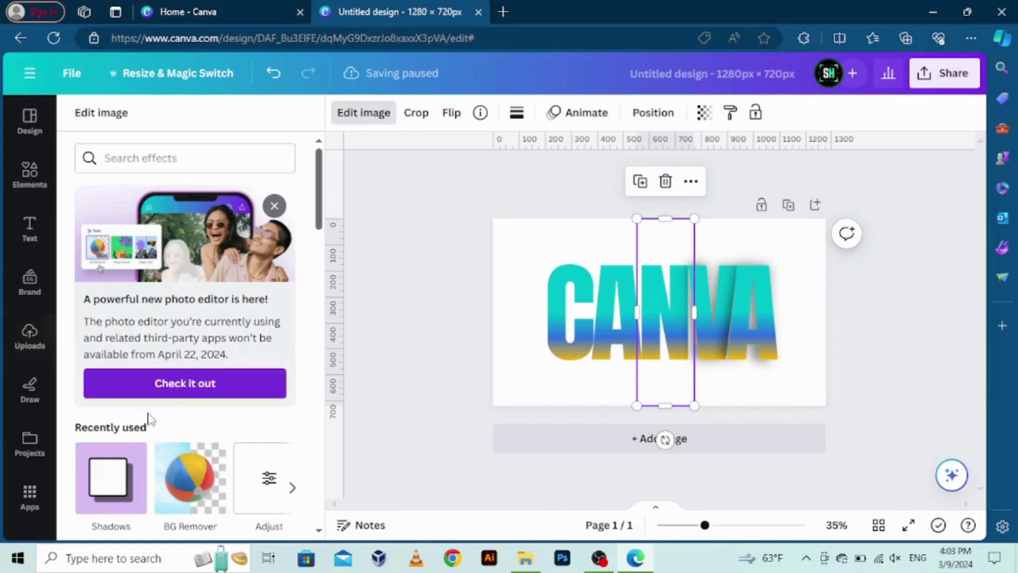
pyautogui.click(109, 475)
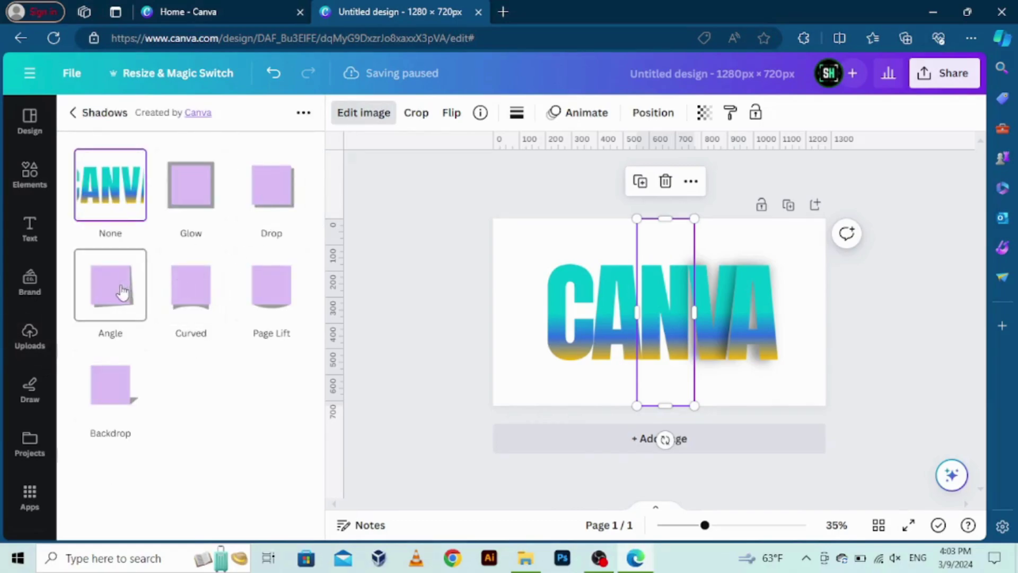
pyautogui.click(278, 212)
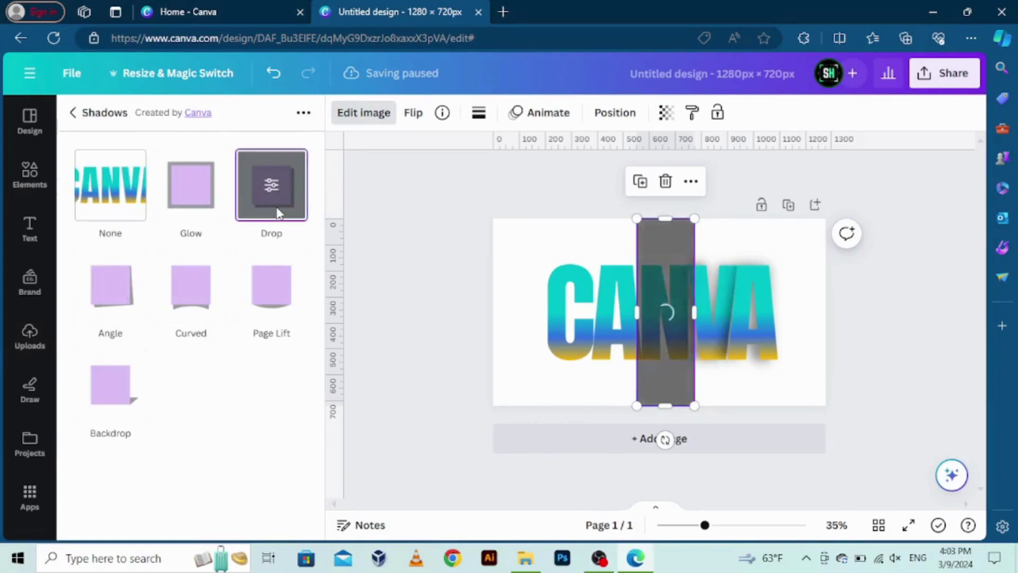
pyautogui.click(272, 191)
# Step: Set the N's shadow offset to 8, direction to Left, angle to 5 and blur to 20, and apply it
pyautogui.moveTo(133, 221); pyautogui.dragTo(352, 249)
pyautogui.click(159, 163)
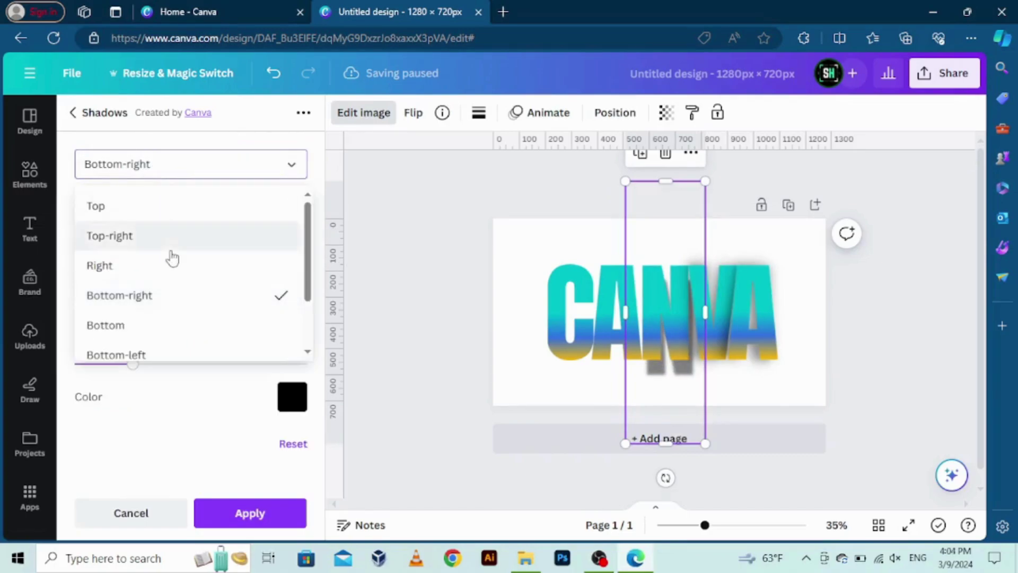
pyautogui.scroll(-1, 165, 260)
pyautogui.click(154, 335)
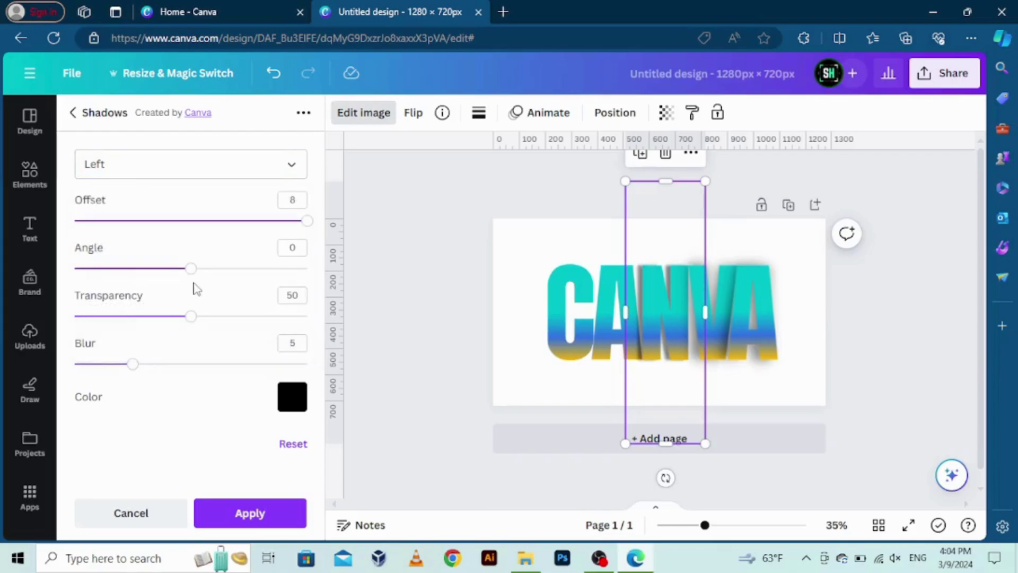
pyautogui.moveTo(211, 269); pyautogui.dragTo(348, 266)
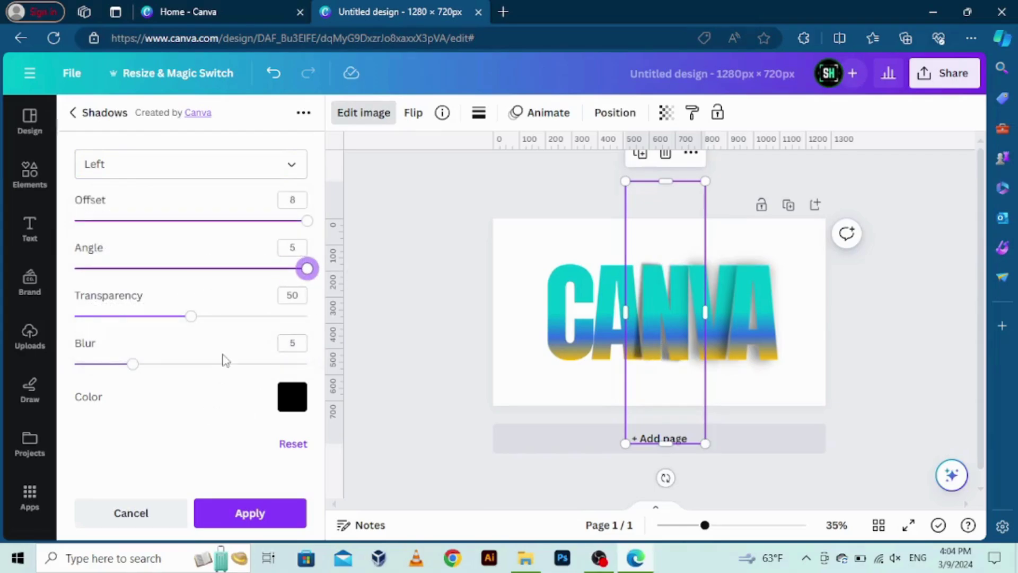
pyautogui.moveTo(225, 367); pyautogui.dragTo(379, 366)
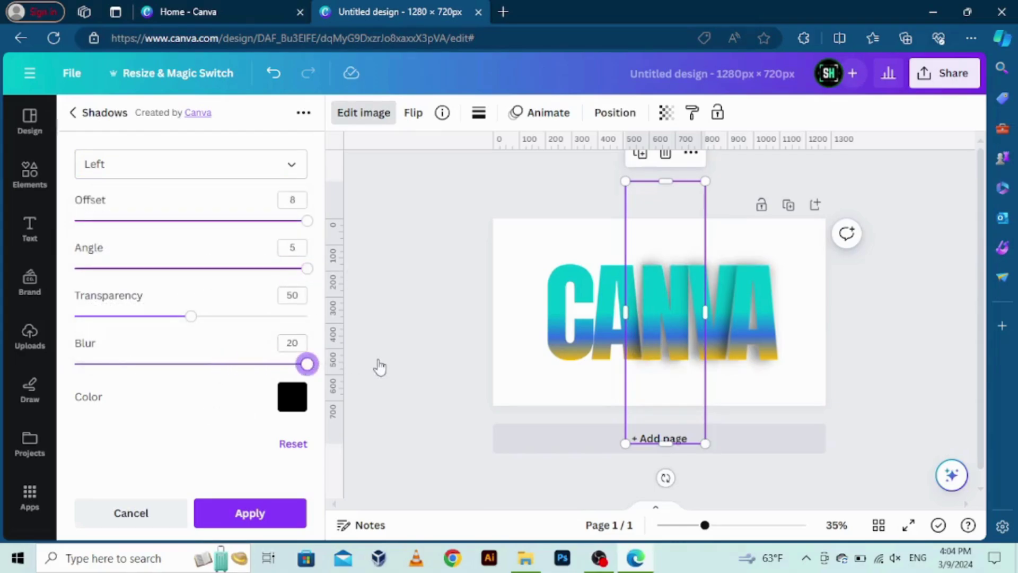
pyautogui.click(252, 517)
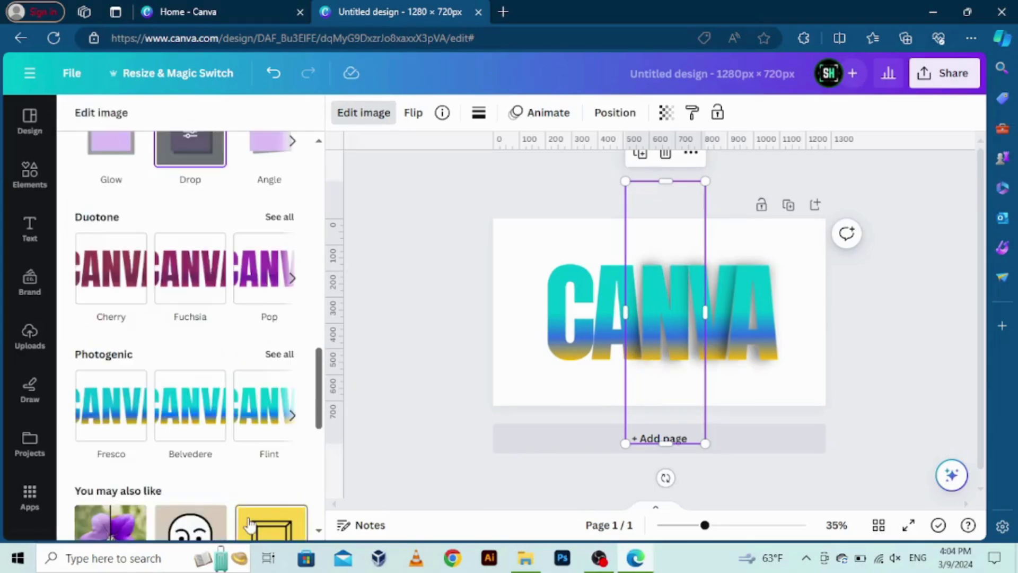
# Step: Add a Drop shadow to the first letter A and bring up its shadow settings
pyautogui.click(597, 323)
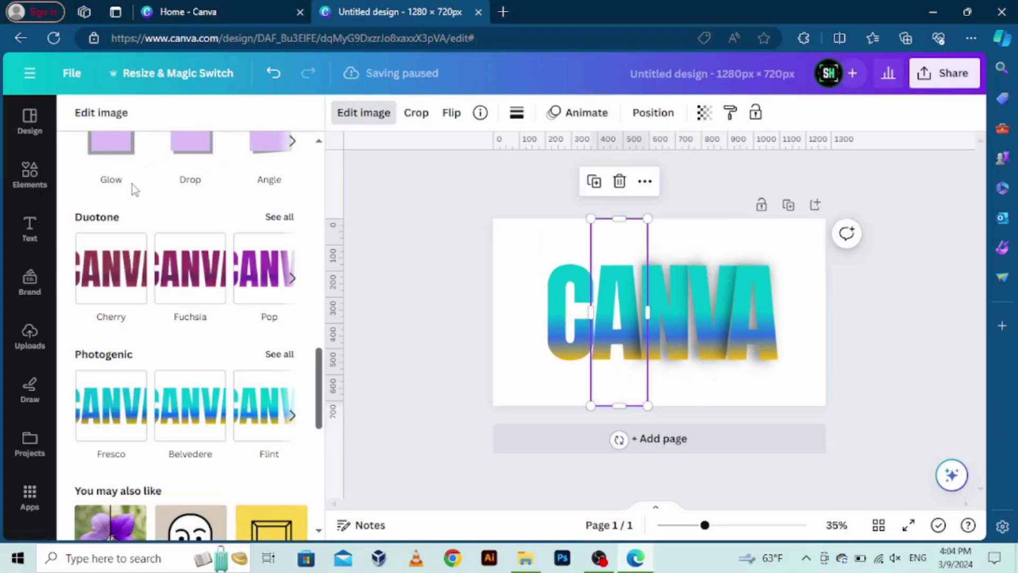
pyautogui.scroll(2, 176, 159)
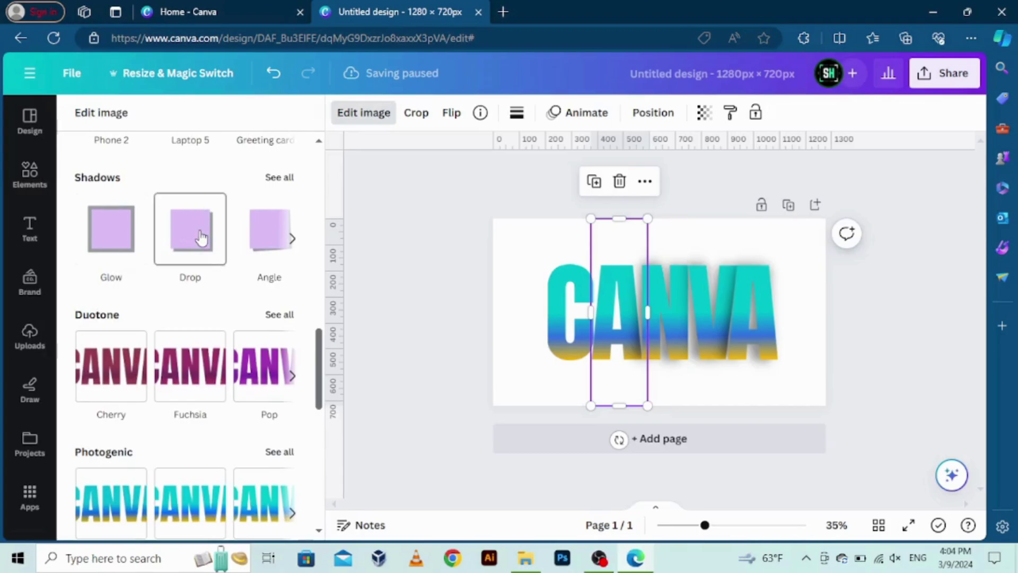
pyautogui.click(200, 238)
pyautogui.click(199, 227)
# Step: Set the first A's shadow offset to 8, direction to Left, angle to 5 and blur to 20, and apply it
pyautogui.click(189, 220)
pyautogui.click(180, 164)
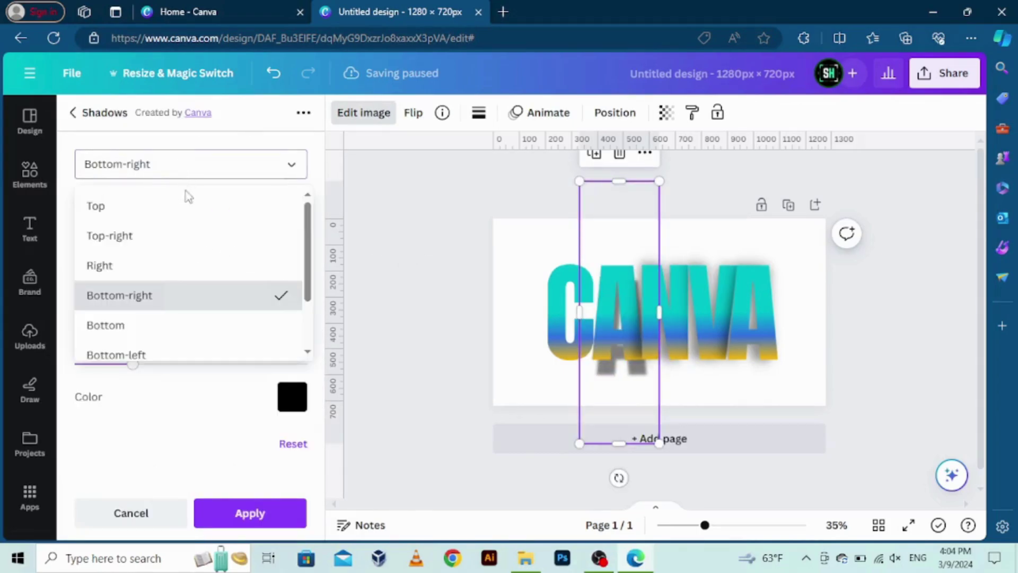
pyautogui.scroll(-2, 186, 273)
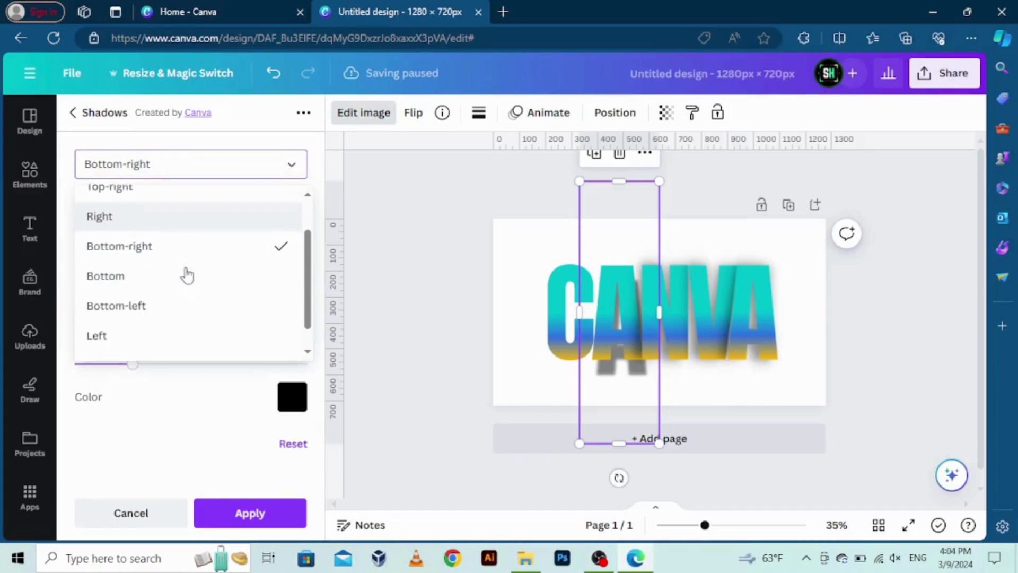
pyautogui.click(182, 329)
pyautogui.moveTo(179, 270); pyautogui.dragTo(381, 290)
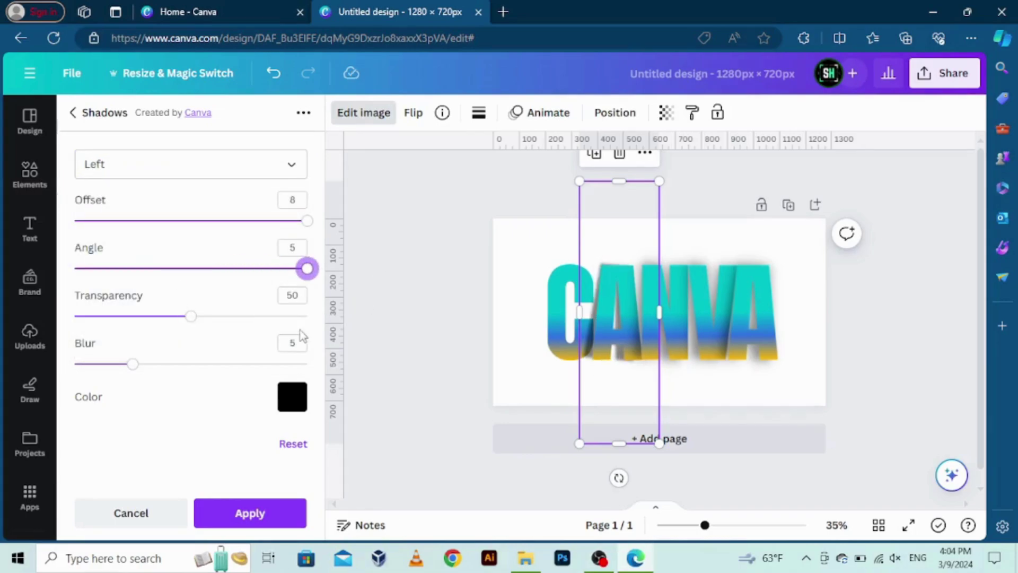
pyautogui.moveTo(221, 366); pyautogui.dragTo(326, 367)
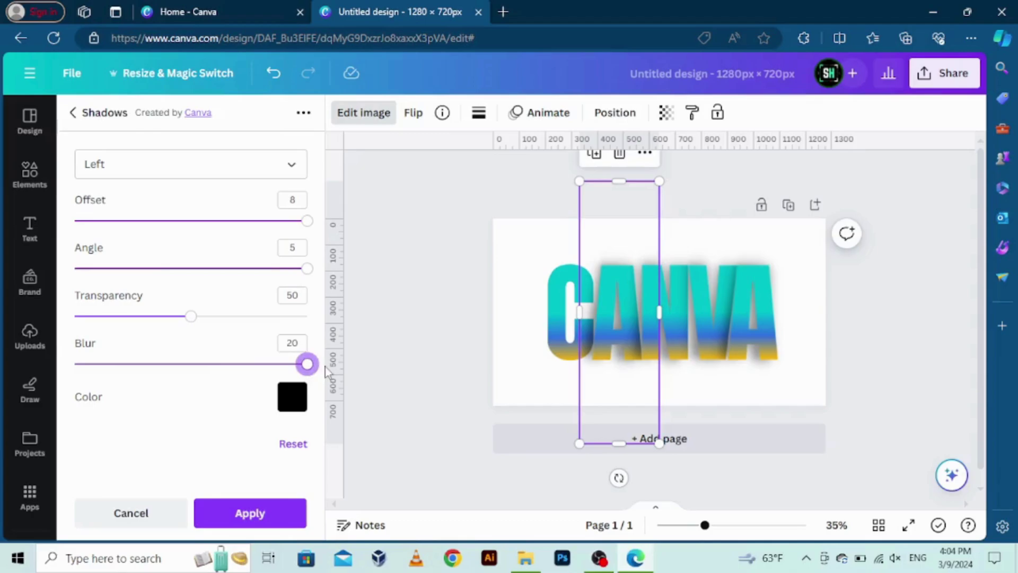
pyautogui.click(256, 513)
pyautogui.click(365, 400)
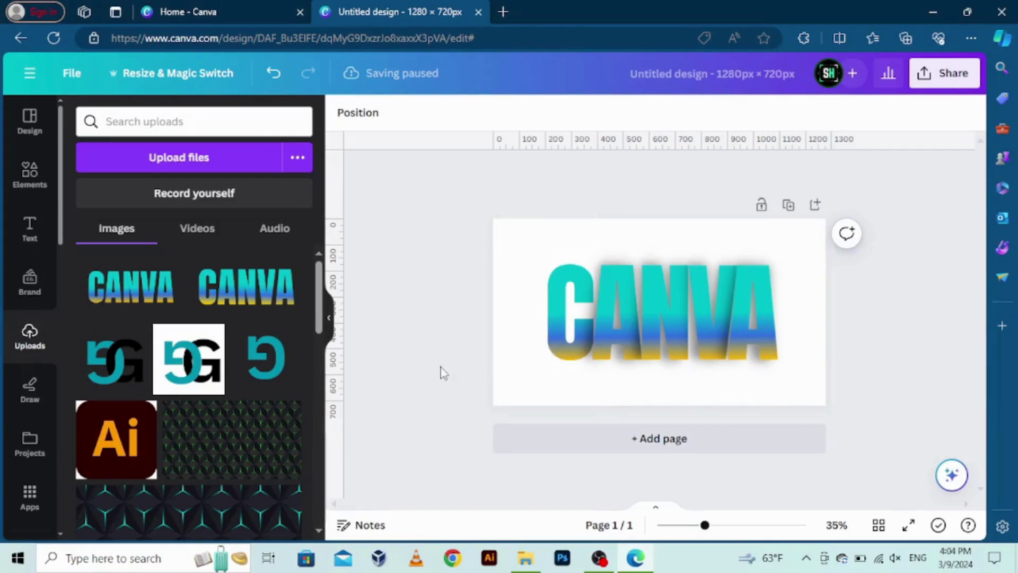
# Step: Change the page background colour to black
pyautogui.click(508, 250)
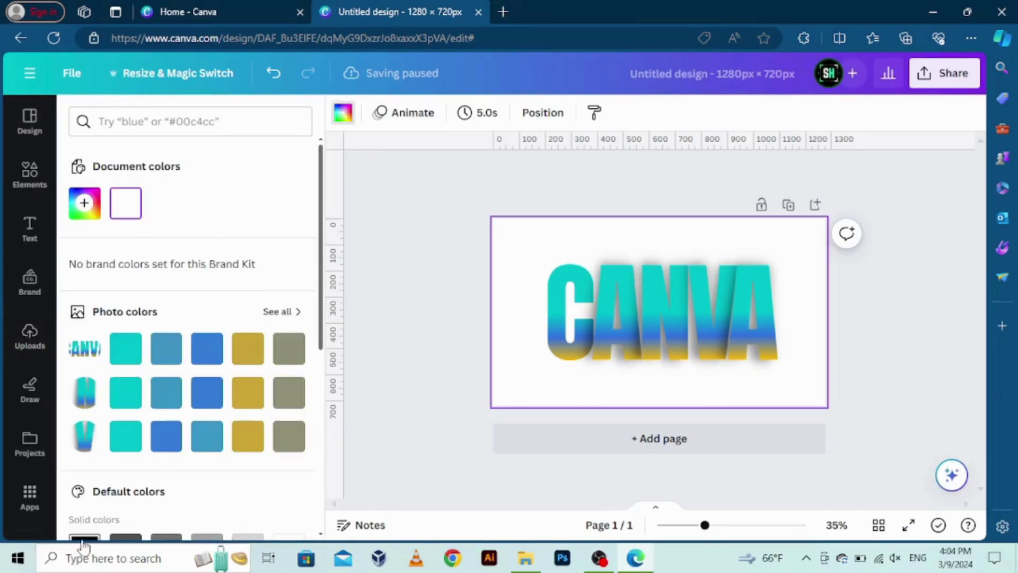
pyautogui.click(84, 538)
pyautogui.click(392, 390)
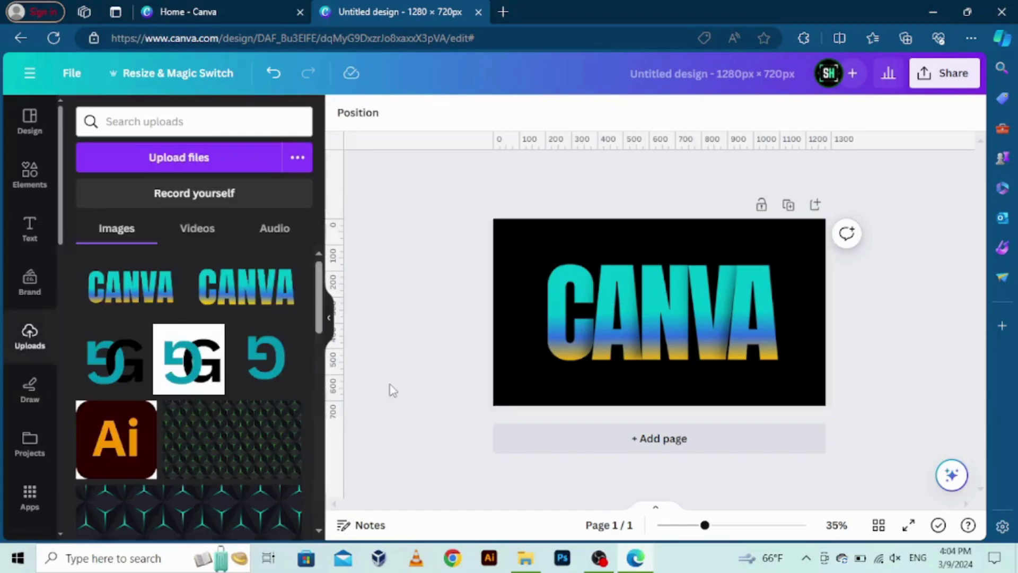
# Step: Download the design as a PNG at 1,280 × 720 px
pyautogui.click(937, 84)
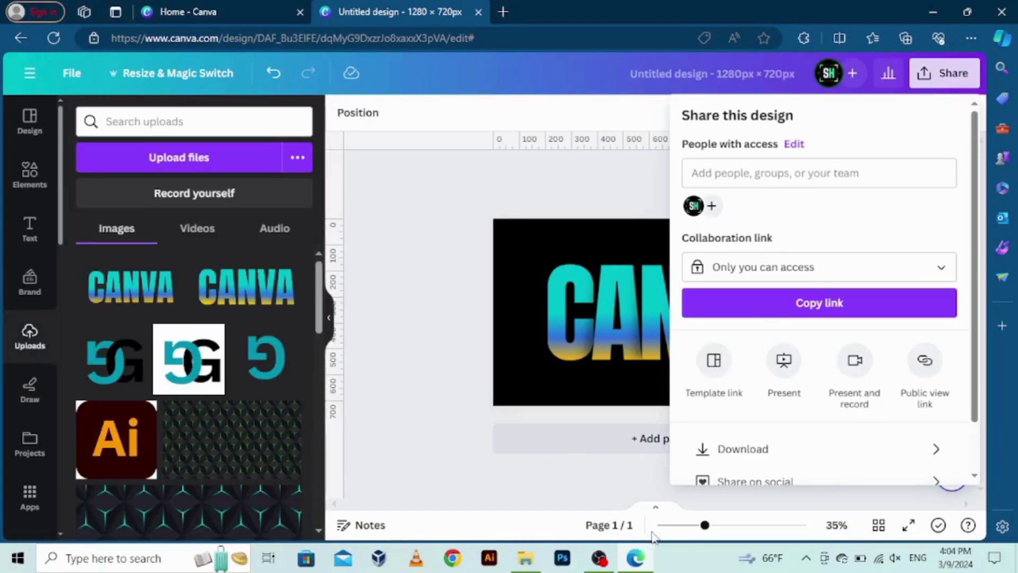
pyautogui.click(730, 446)
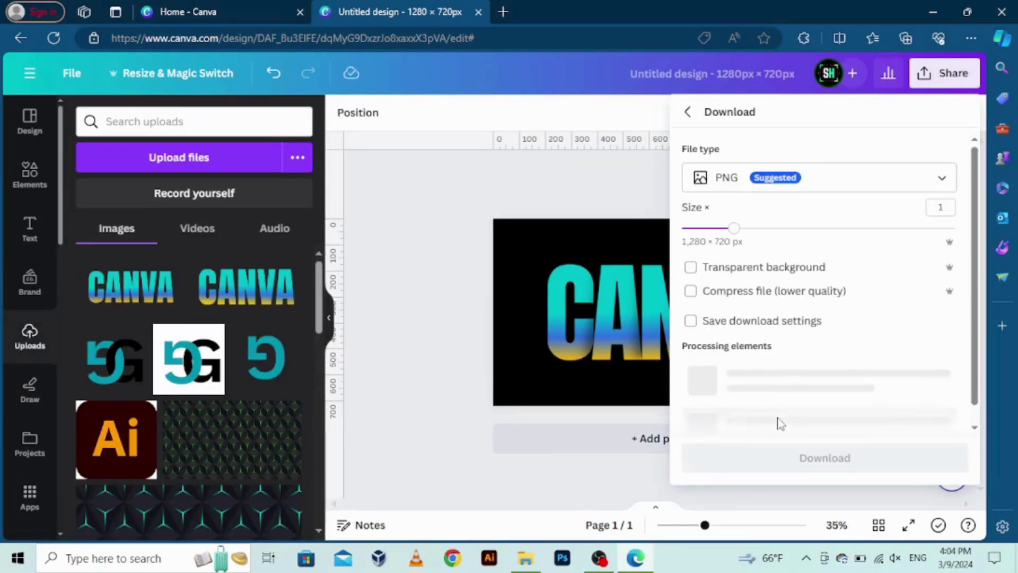
pyautogui.click(825, 354)
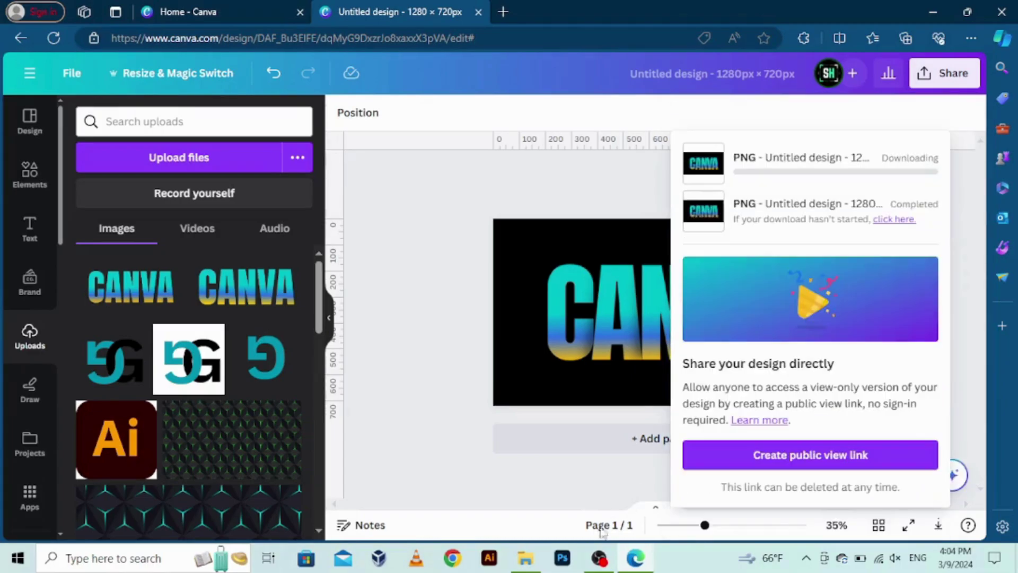
# Step: Upload the newly downloaded design PNG from the D:\ folder into the design's uploads
pyautogui.click(534, 562)
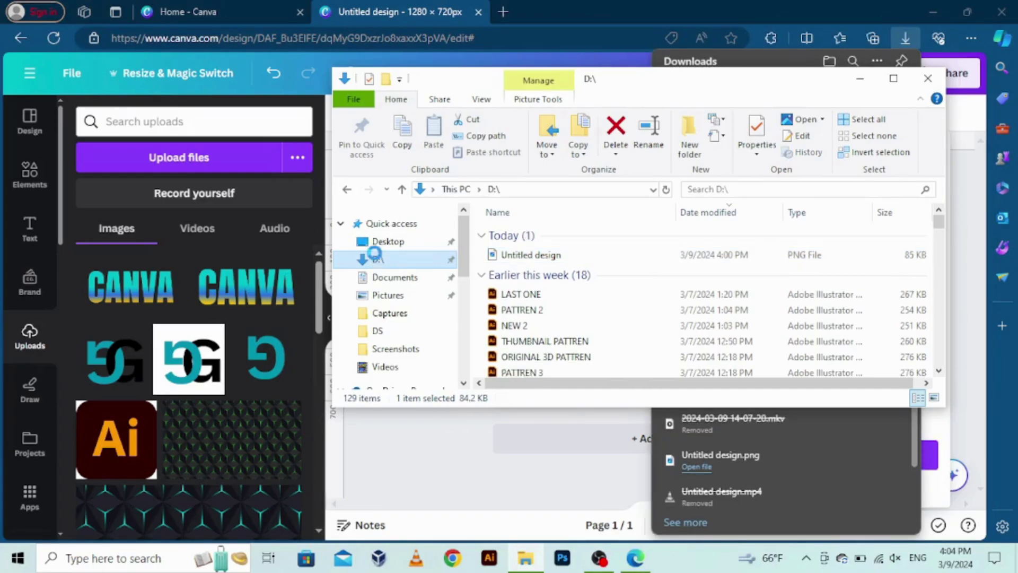
pyautogui.click(377, 259)
pyautogui.moveTo(654, 257); pyautogui.dragTo(170, 334)
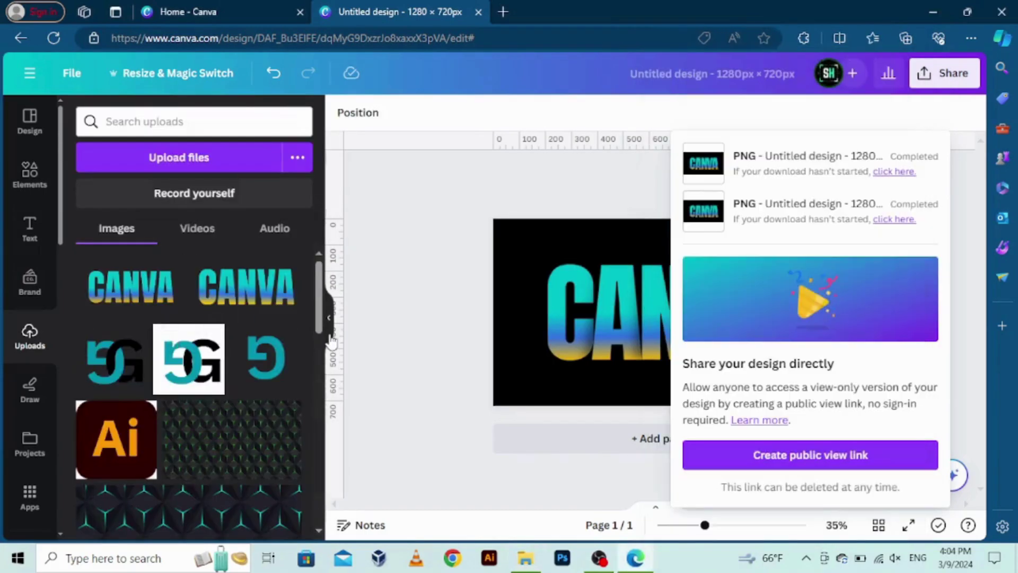
# Step: Move all the CANVA letters together slightly upward on the page
pyautogui.click(366, 345)
pyautogui.moveTo(477, 331); pyautogui.dragTo(801, 339)
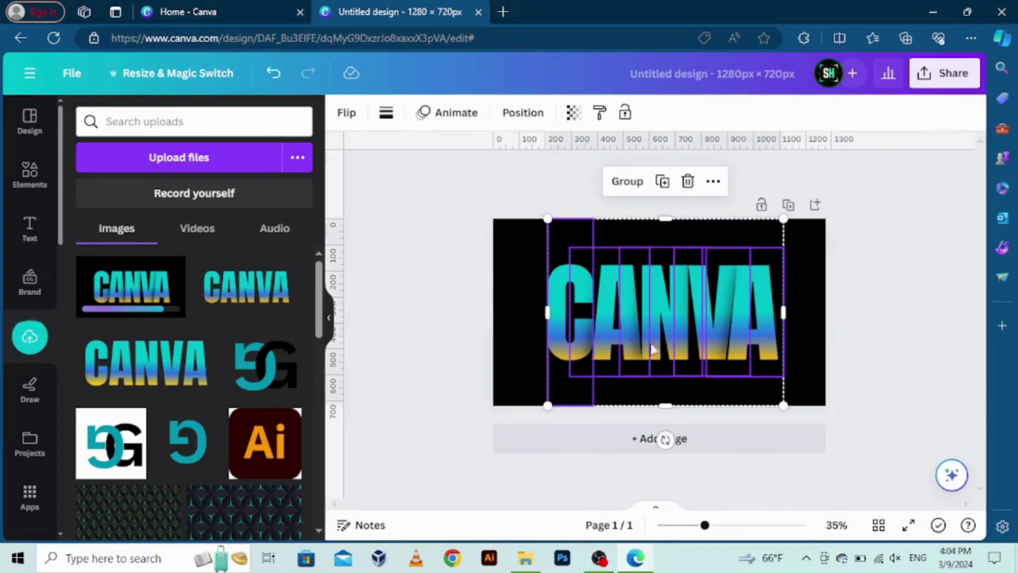
pyautogui.moveTo(659, 337)
pyautogui.mouseDown()
pyautogui.moveTo(662, 327)
pyautogui.moveTo(631, 332)
pyautogui.moveTo(663, 323)
pyautogui.moveTo(646, 328)
pyautogui.mouseUp()
# Step: Place the uploaded black-background CANVA image across the whole page and flip it vertically
pyautogui.click(136, 297)
pyautogui.moveTo(742, 354); pyautogui.dragTo(825, 405)
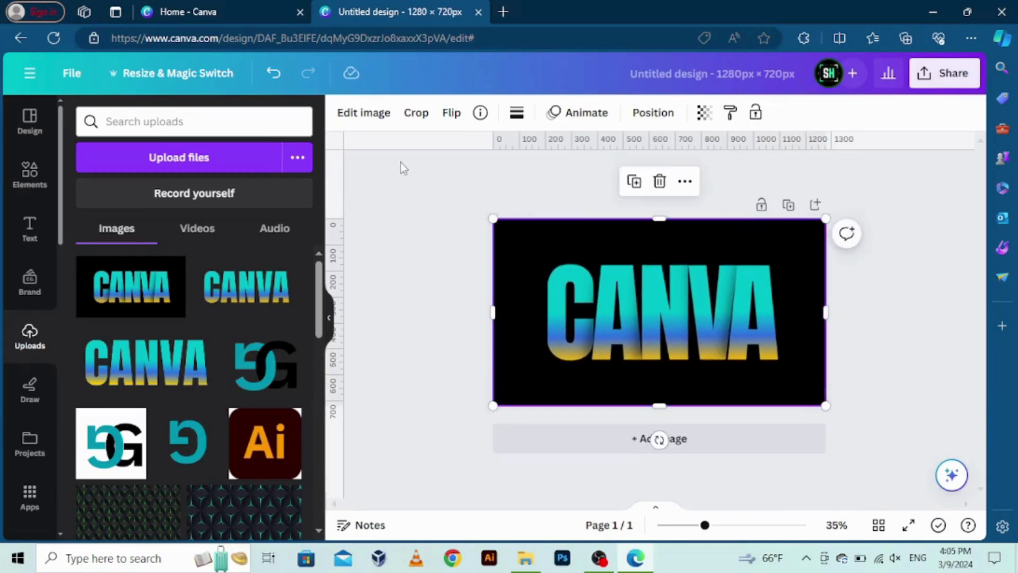
pyautogui.click(453, 113)
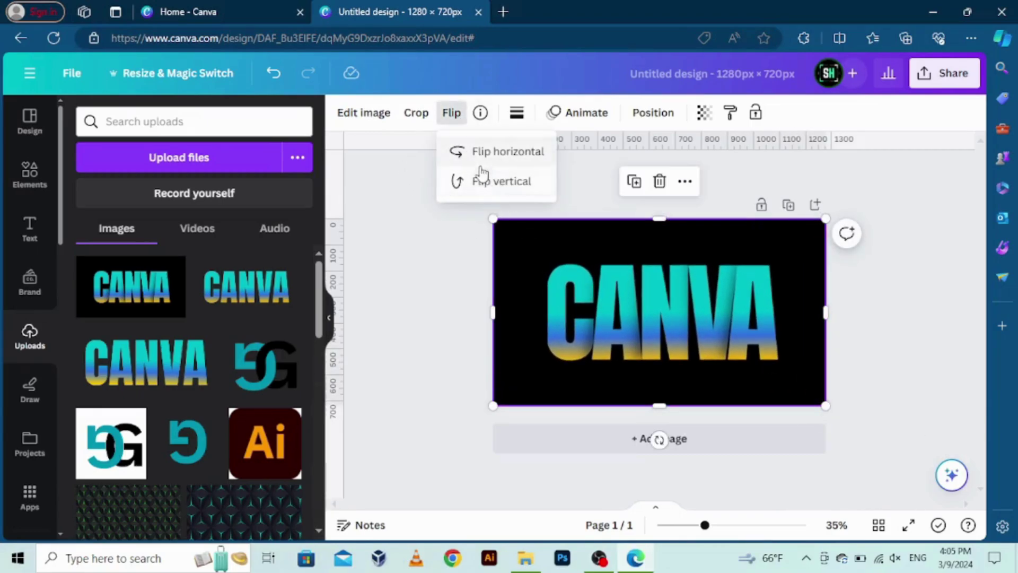
pyautogui.click(462, 180)
# Step: Move the flipped image down and crop its top edge so the mirrored word meets the base of the letters
pyautogui.moveTo(704, 336); pyautogui.dragTo(706, 452)
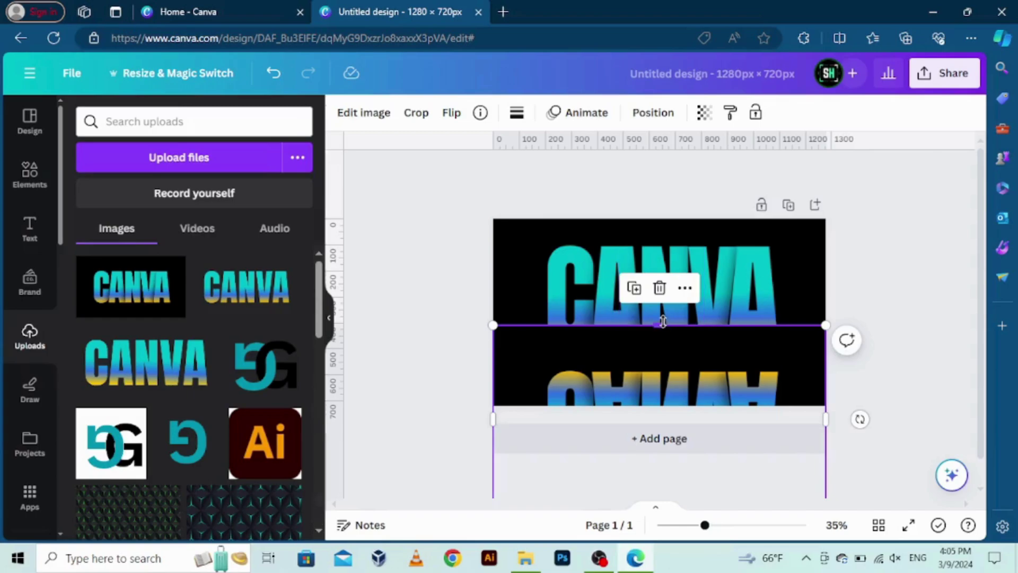
pyautogui.moveTo(660, 337); pyautogui.dragTo(670, 364)
pyautogui.click(902, 373)
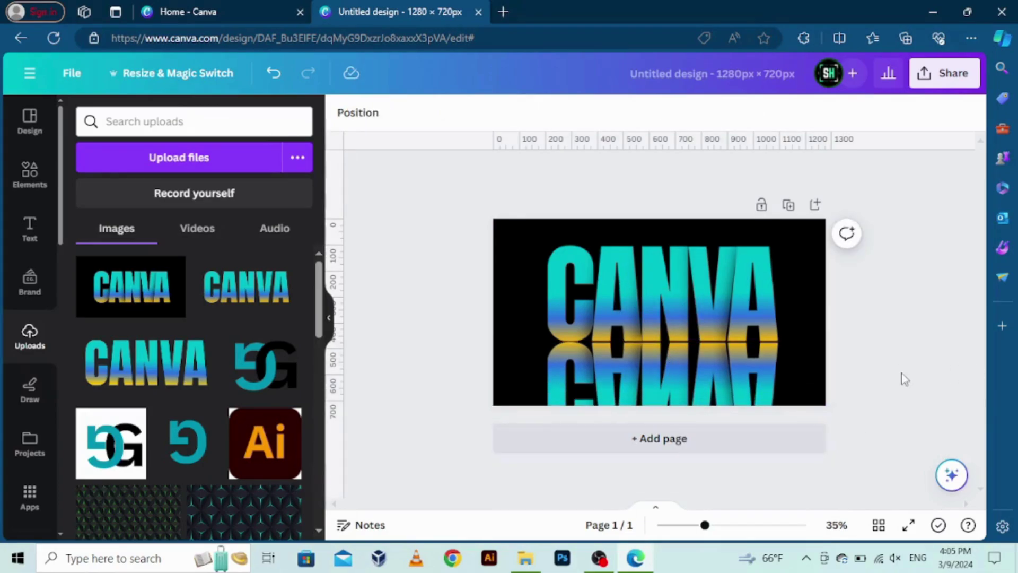
# Step: Nudge the flipped CANVA image up slightly against the base of the letters
pyautogui.click(748, 381)
pyautogui.press('Up')
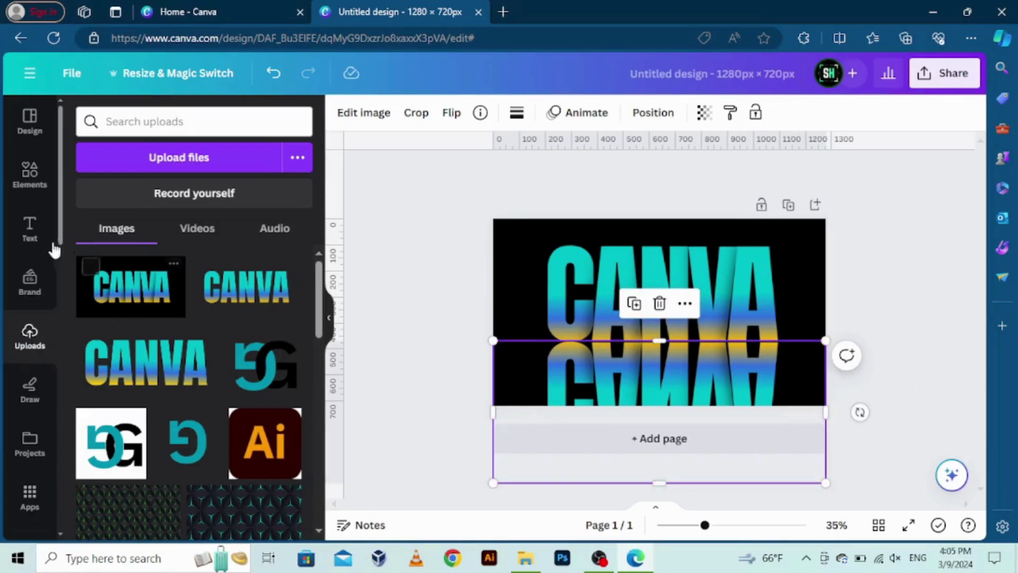
# Step: Search the elements for "GRADIENT" and add the black fading gradient graphic to the page
pyautogui.click(29, 173)
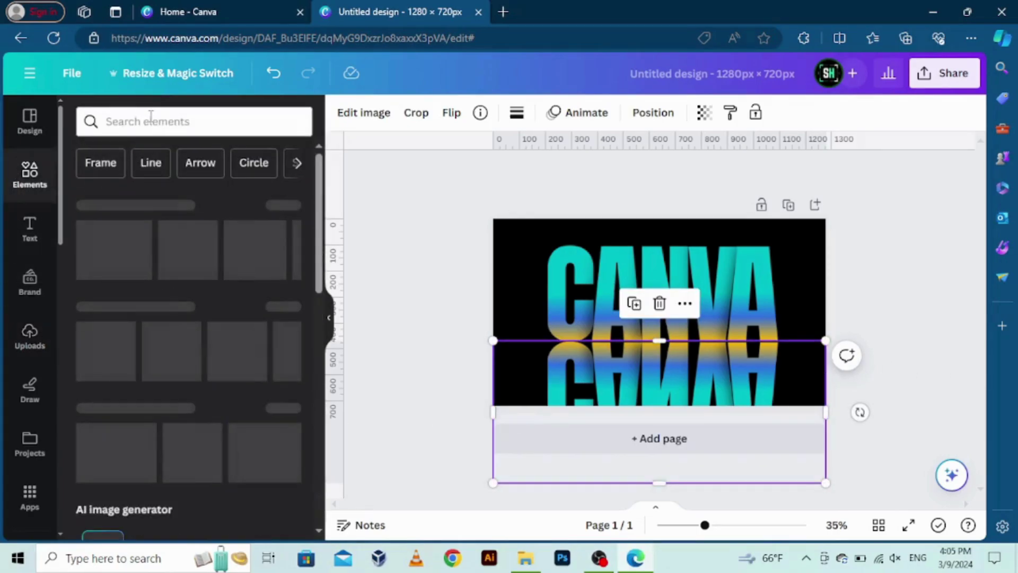
pyautogui.click(150, 118)
pyautogui.write('GRADIENT')
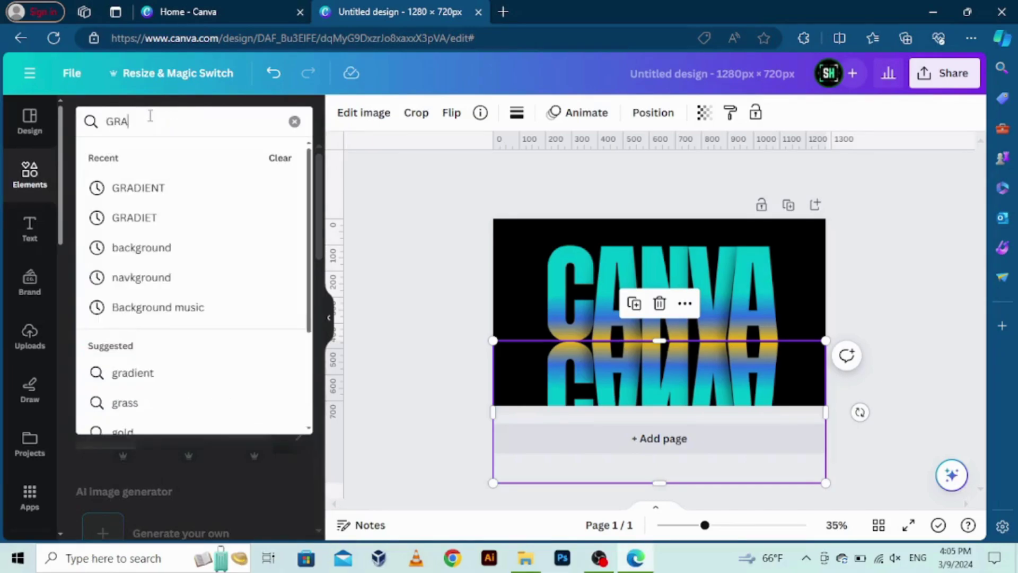
pyautogui.press('Return')
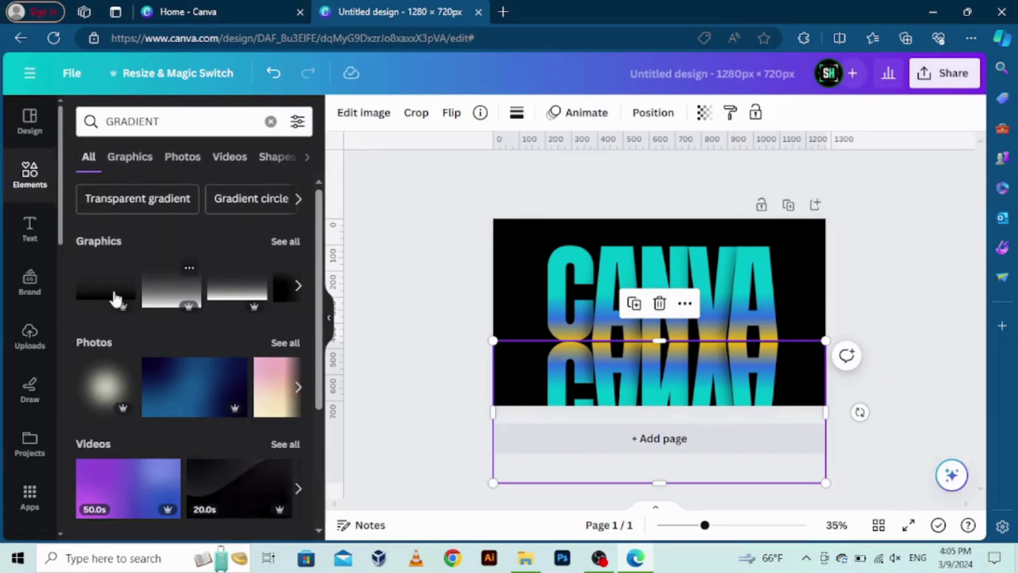
pyautogui.click(78, 296)
# Step: Position the black gradient over the lower letters and mirrored word so the reflection fades into the background
pyautogui.moveTo(651, 326); pyautogui.dragTo(657, 349)
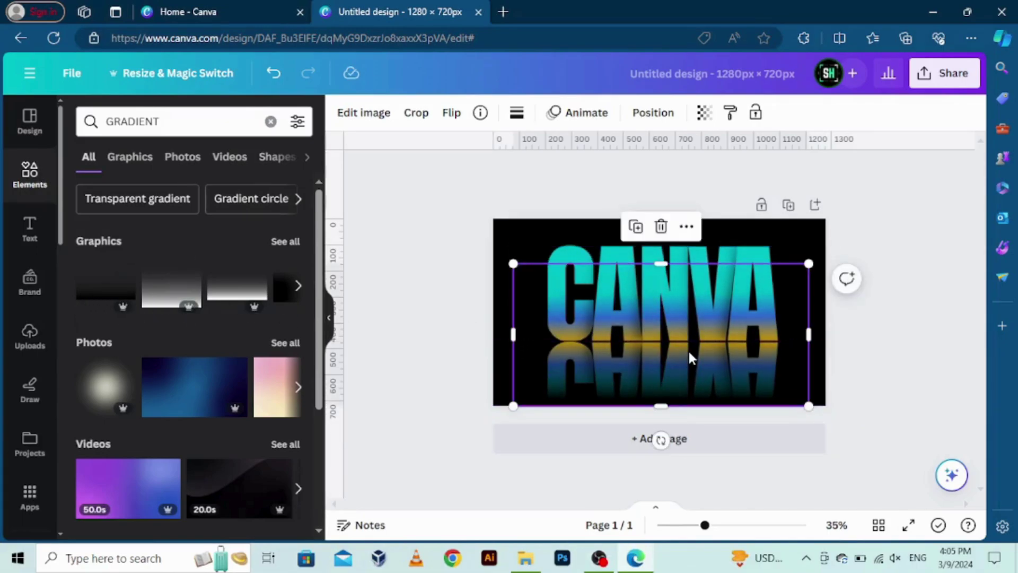
pyautogui.moveTo(688, 344); pyautogui.dragTo(689, 342)
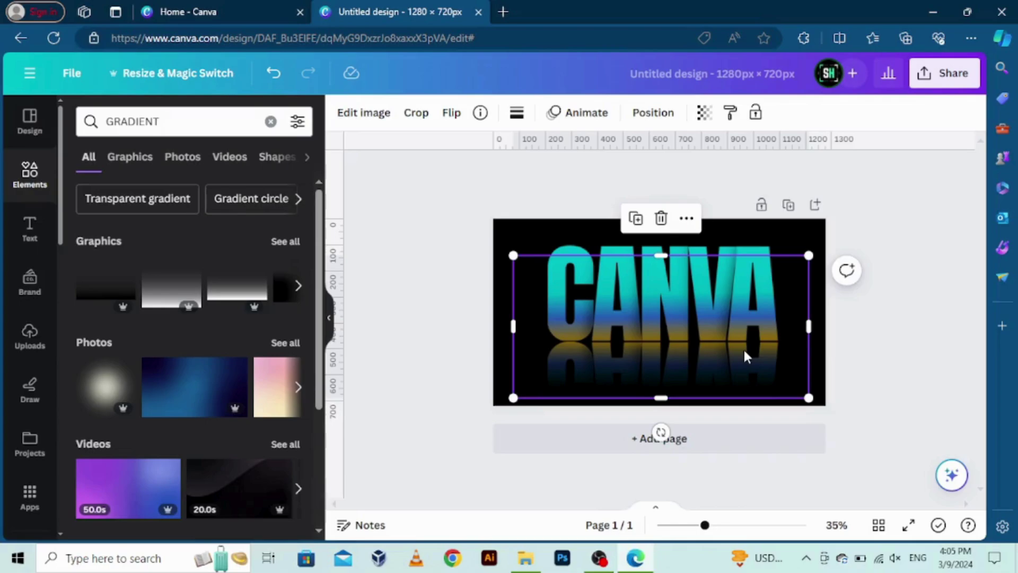
pyautogui.moveTo(744, 333)
pyautogui.mouseDown()
pyautogui.moveTo(741, 345)
pyautogui.moveTo(741, 333)
pyautogui.mouseUp()
pyautogui.click(876, 357)
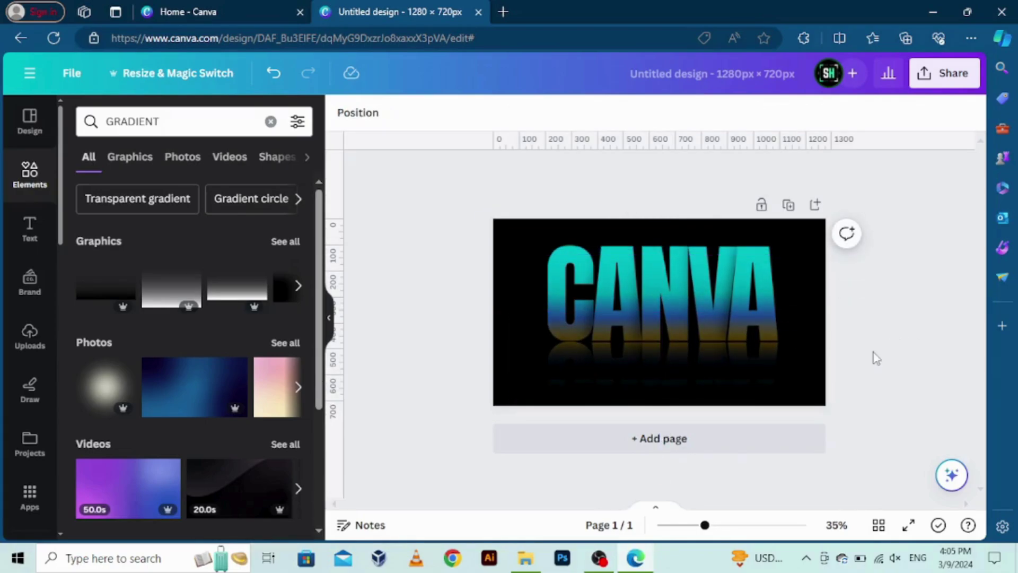
# Step: Move the letters, reflection and gradient together slightly down the page
pyautogui.moveTo(870, 297); pyautogui.dragTo(514, 357)
pyautogui.moveTo(670, 323); pyautogui.dragTo(666, 330)
pyautogui.click(878, 303)
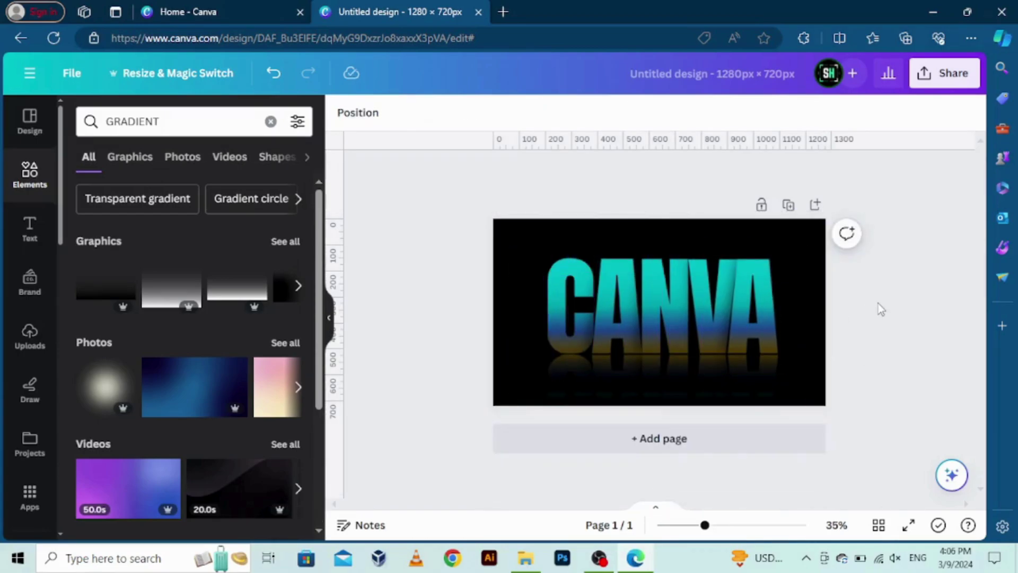
# Step: Download the finished design as a PNG at size 1 (1,280 × 720 px)
pyautogui.click(944, 73)
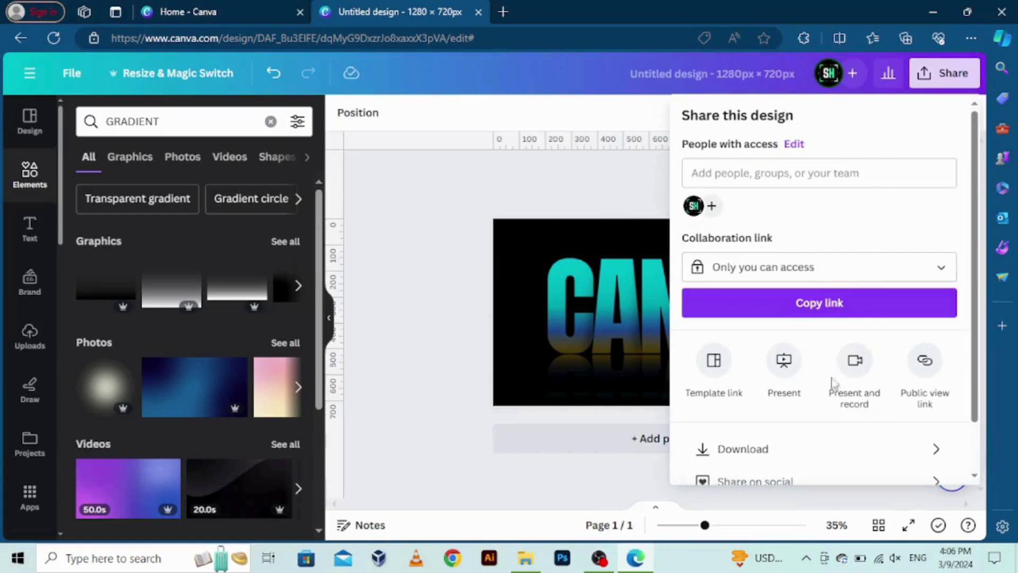
pyautogui.click(800, 450)
pyautogui.click(839, 353)
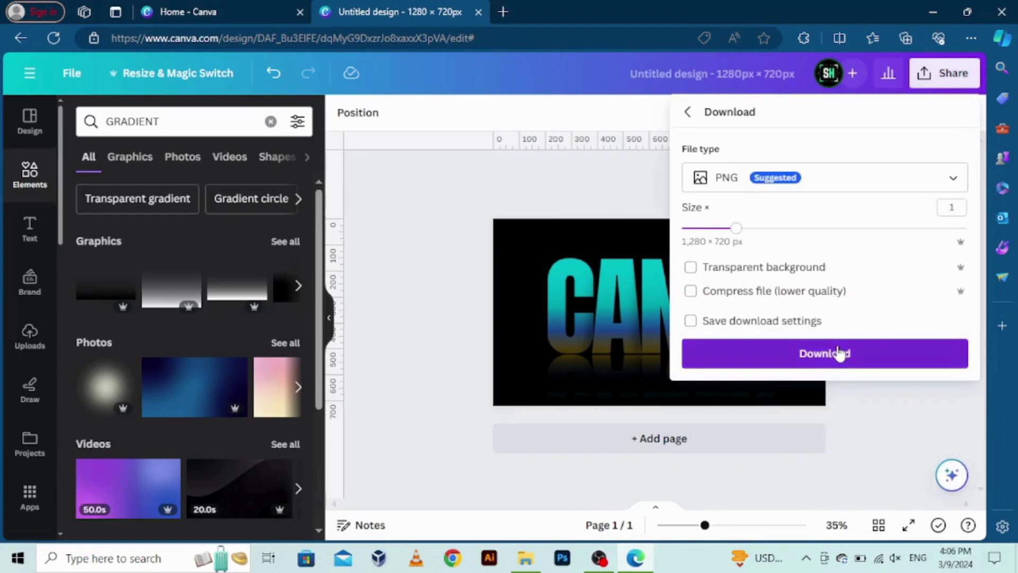